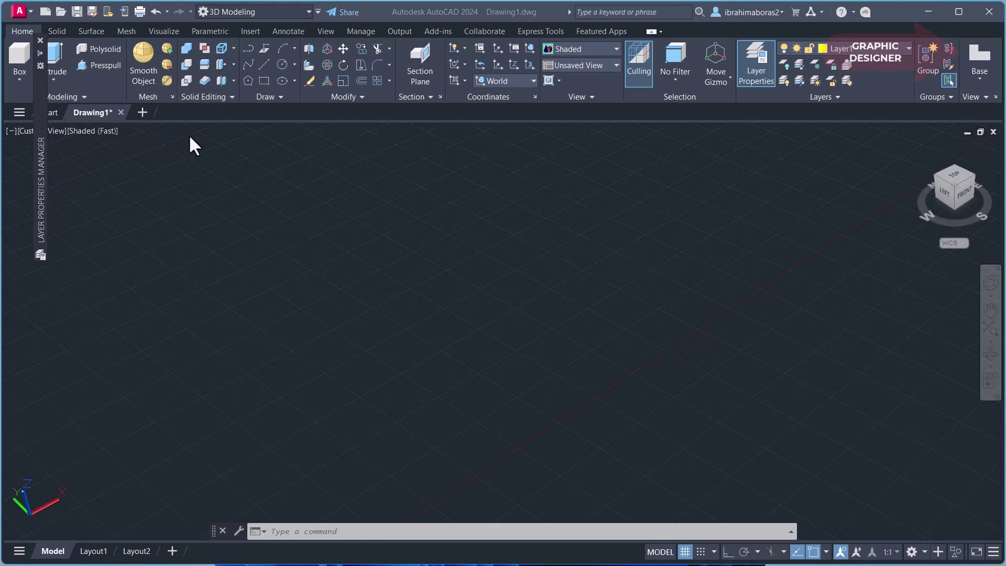
Show the Solid Editing edge tools: Extract Edges, Imprint, Color Edges and Copy Edges.
click(234, 46)
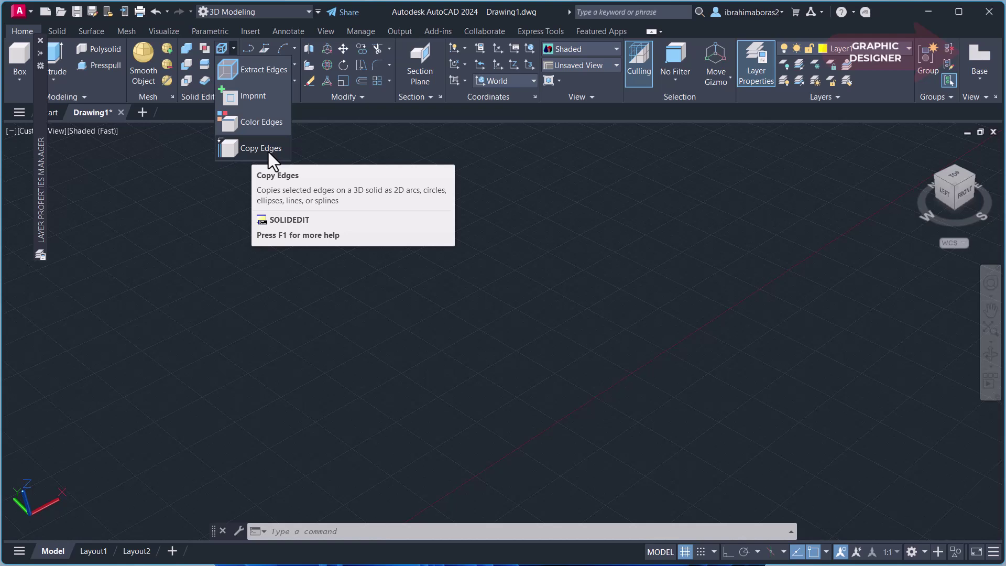
Create a box solid from two base corners and a picked height.
click(263, 71)
key(Escape)
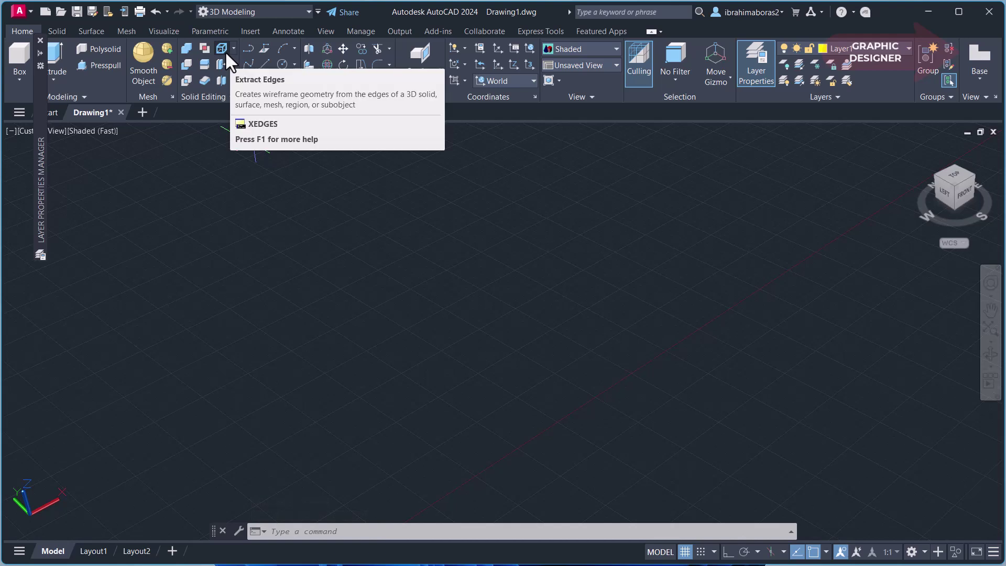
click(20, 62)
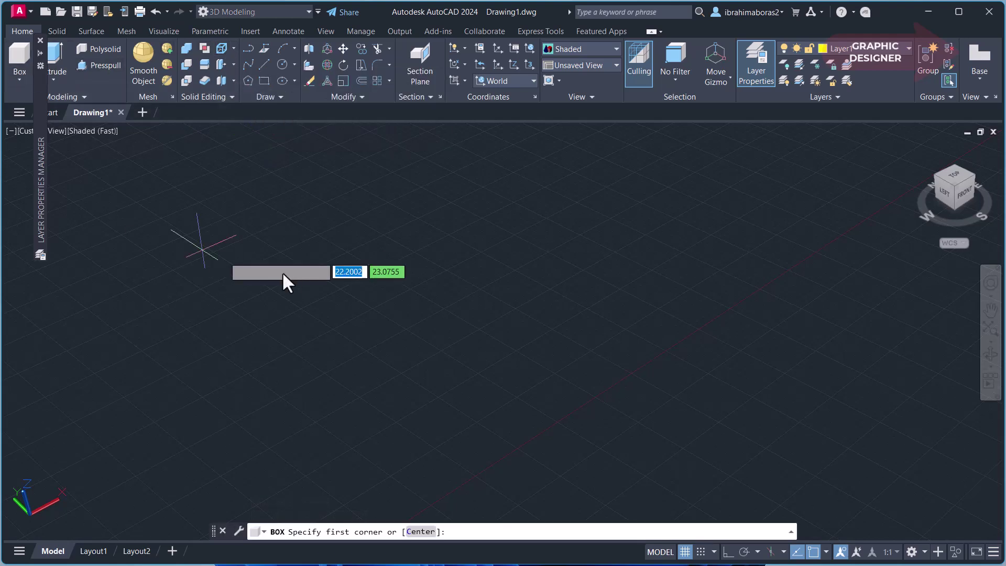
click(299, 318)
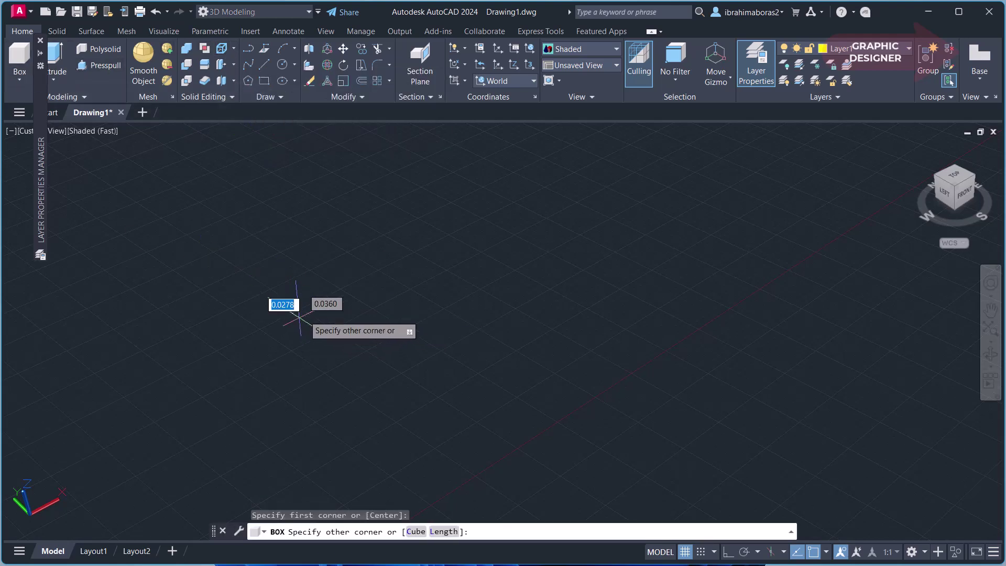
click(577, 331)
click(550, 215)
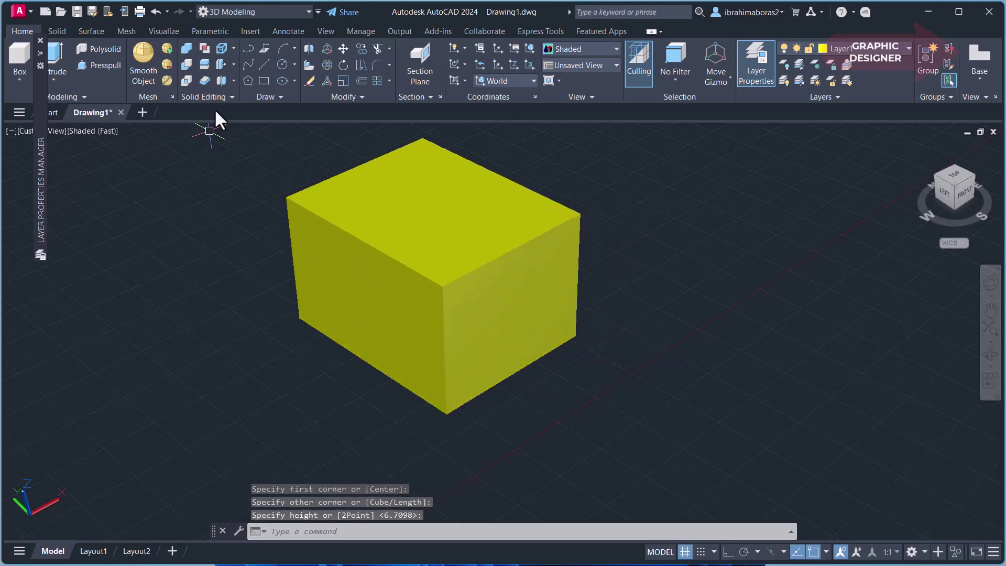
Extract the box's edges as wireframe geometry with XEDGES.
click(219, 48)
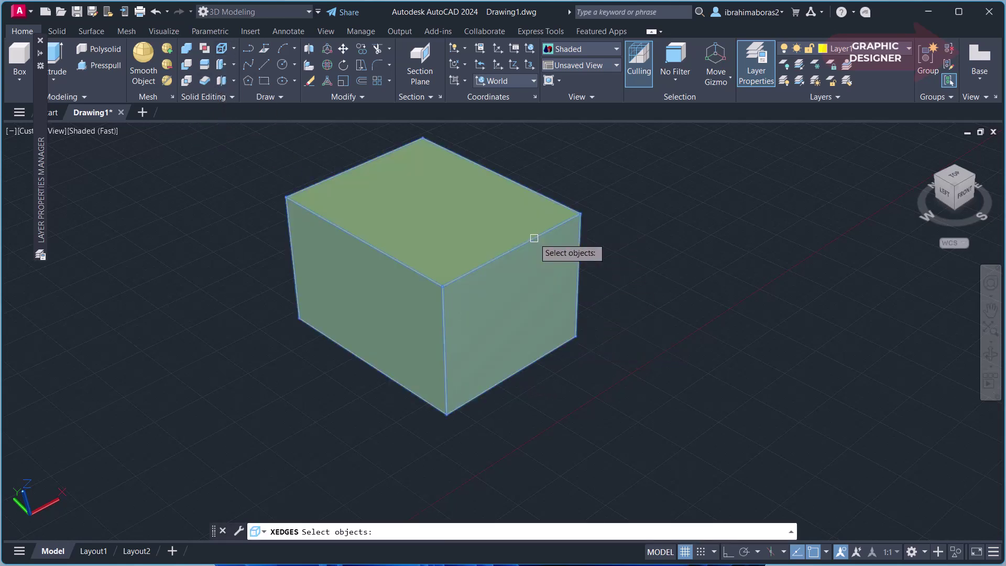
click(531, 230)
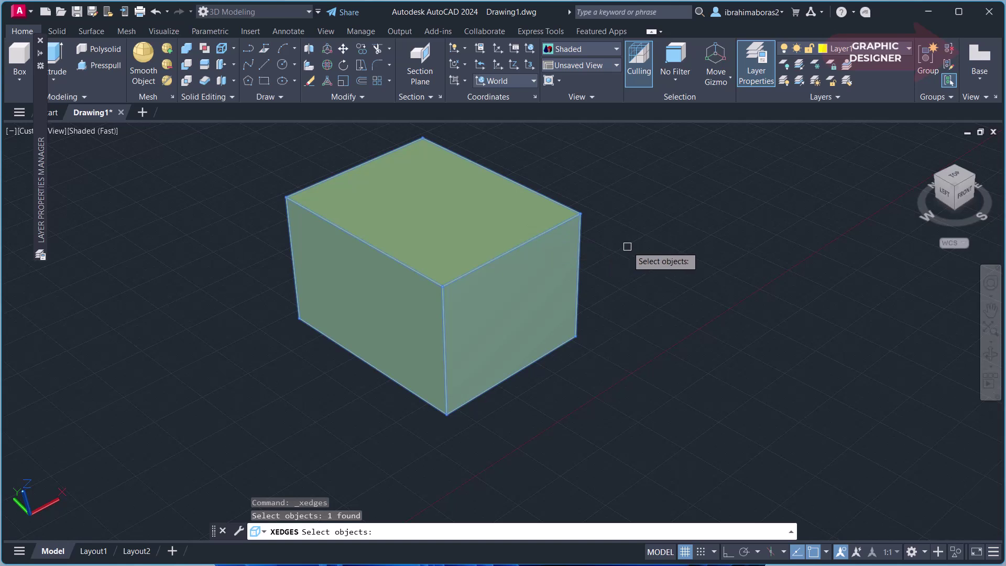
key(Return)
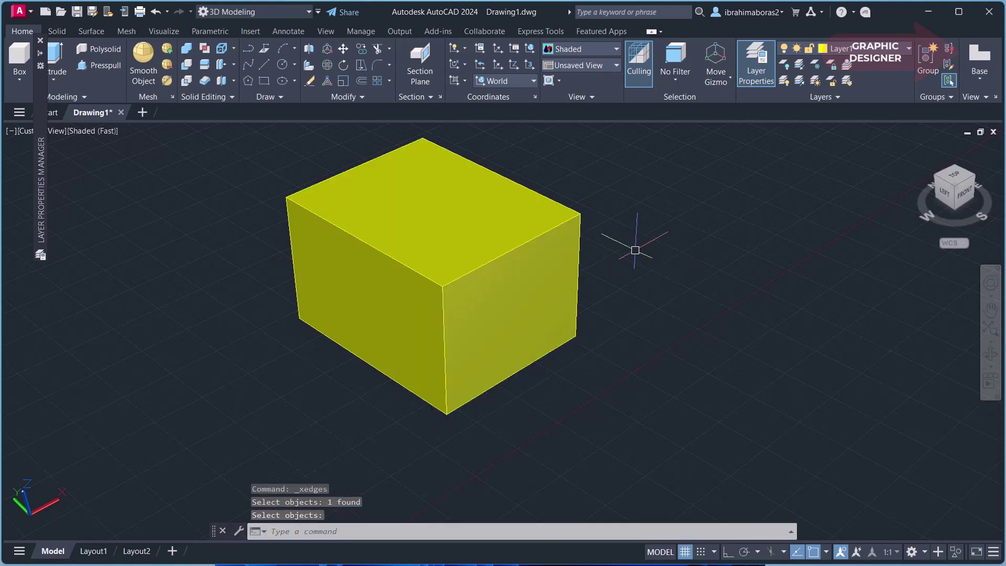
text(m)
key(Return)
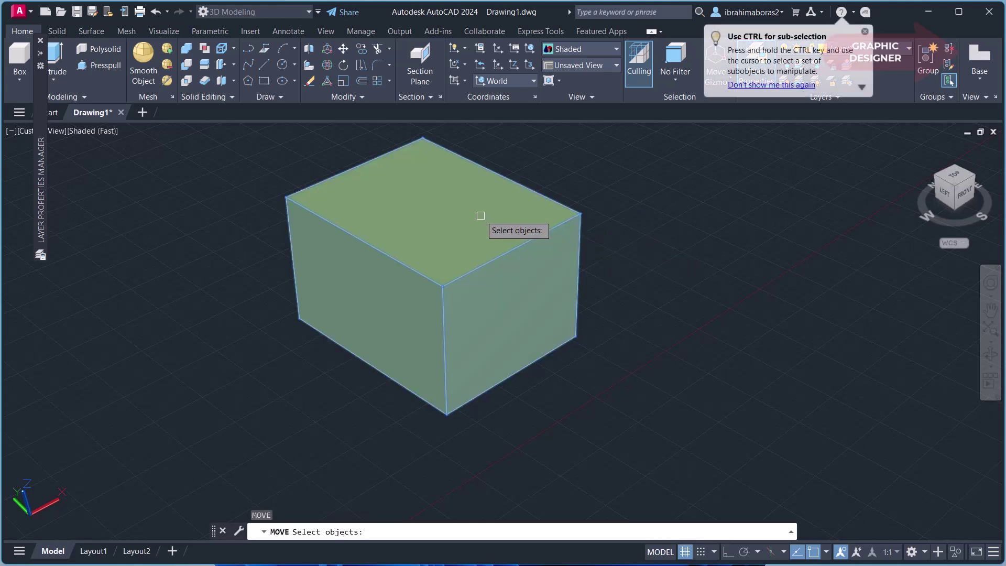
Move the box solid to the right of its extracted wireframe edges.
click(475, 221)
key(Return)
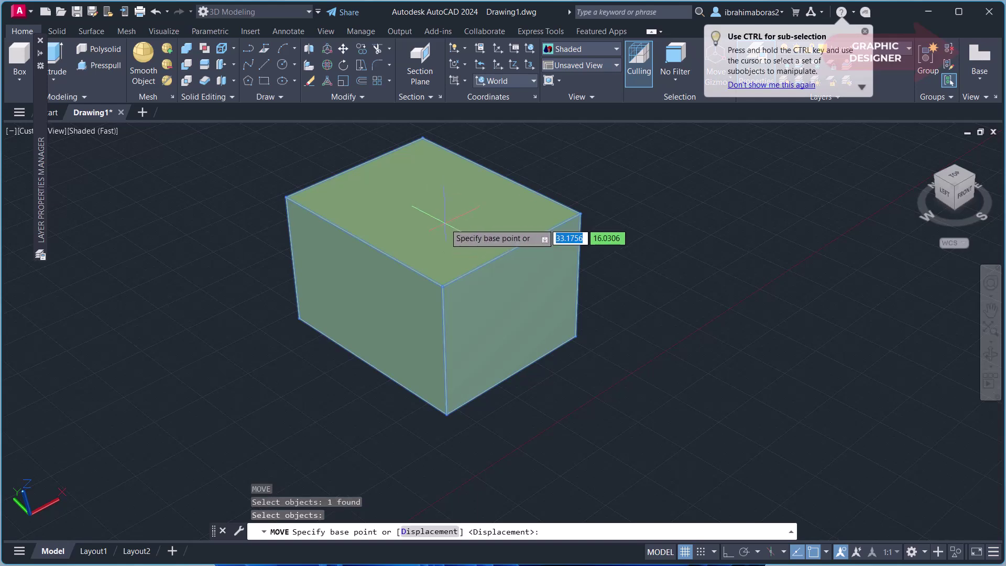
click(445, 223)
click(701, 127)
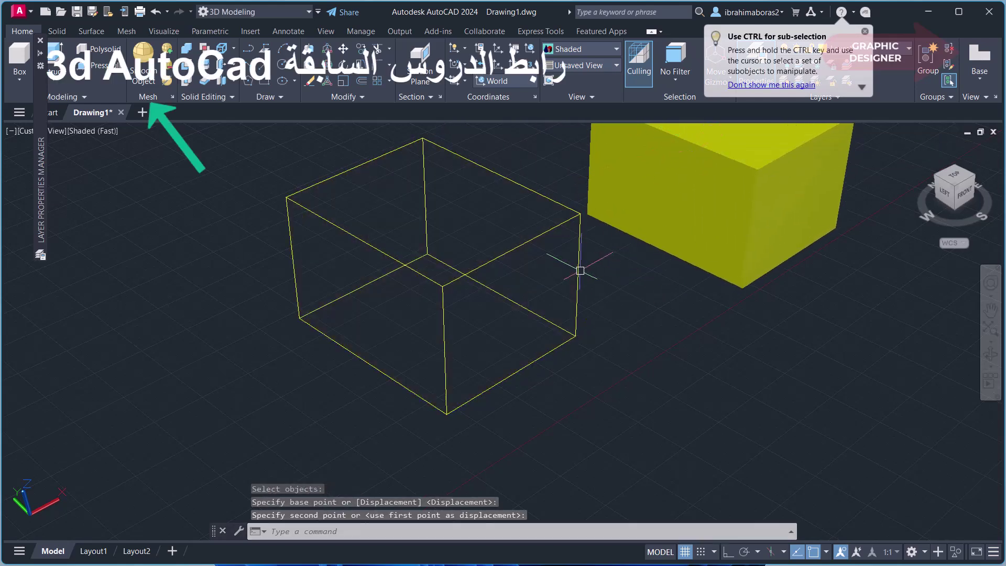
middle_drag(586, 249, 531, 283)
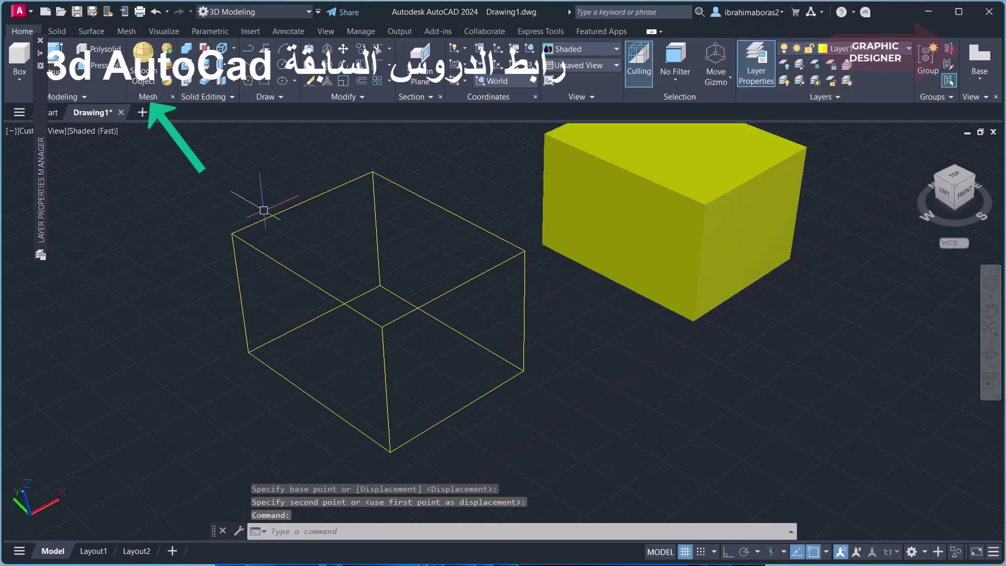
Select the extracted wireframe edges one by one, then clear the selection.
ctrl+click(466, 220)
ctrl+click(343, 191)
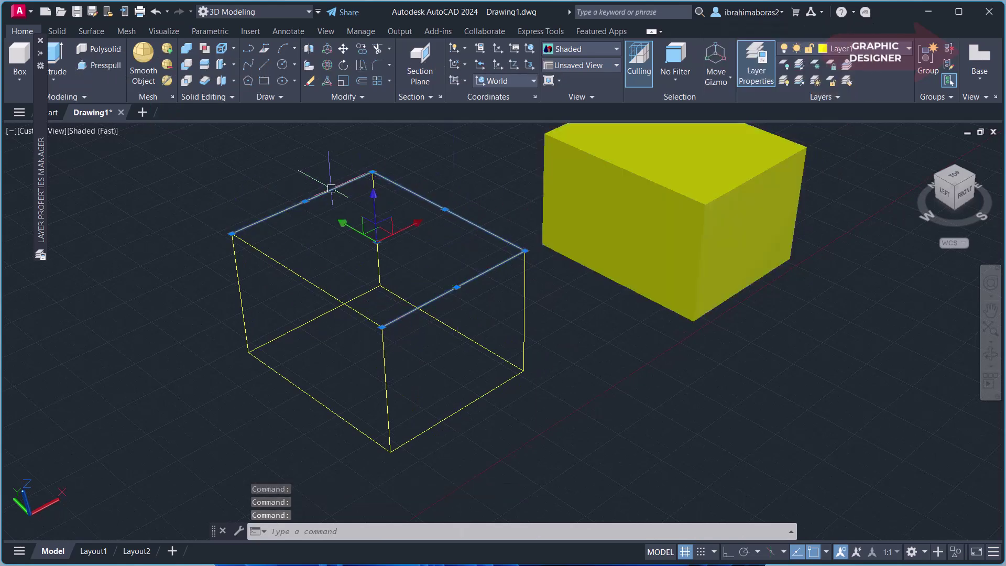
click(652, 202)
ctrl+click(282, 261)
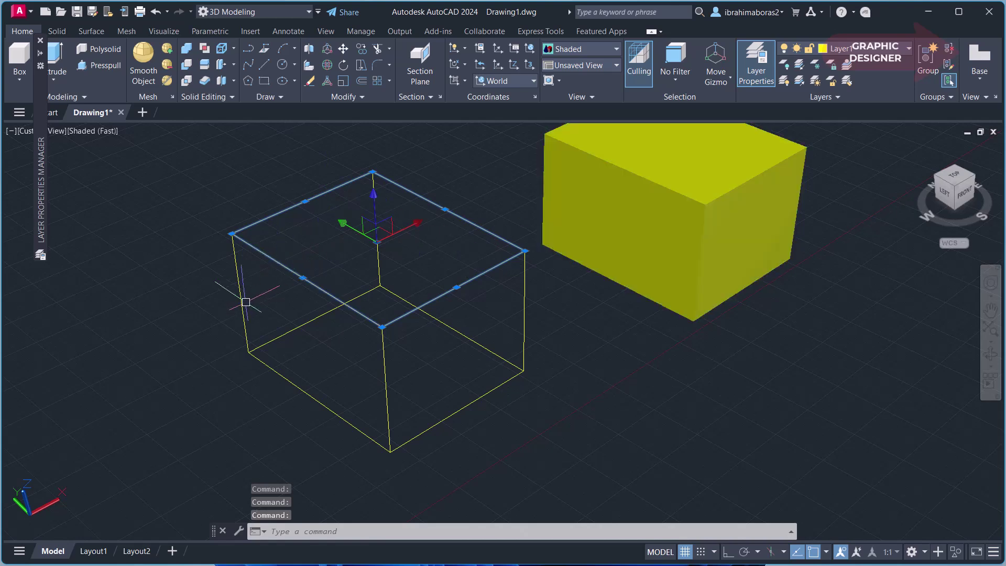
ctrl+click(241, 286)
ctrl+click(278, 341)
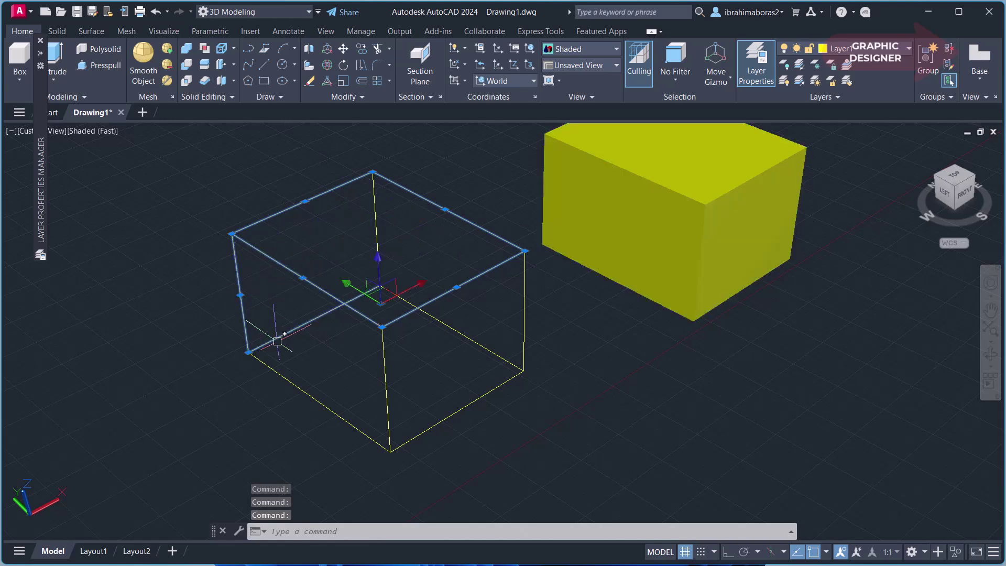
ctrl+click(294, 387)
ctrl+click(440, 421)
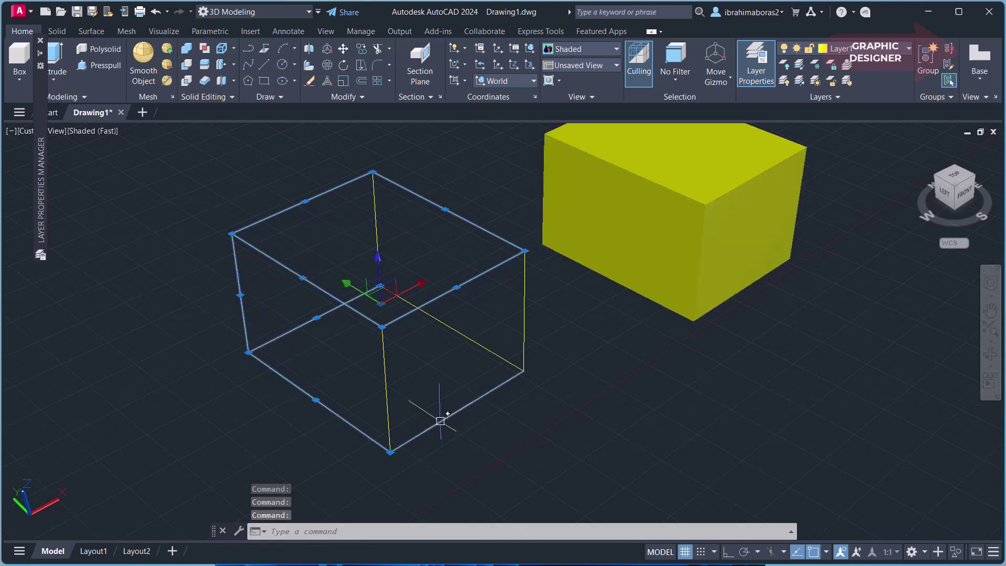
ctrl+click(384, 355)
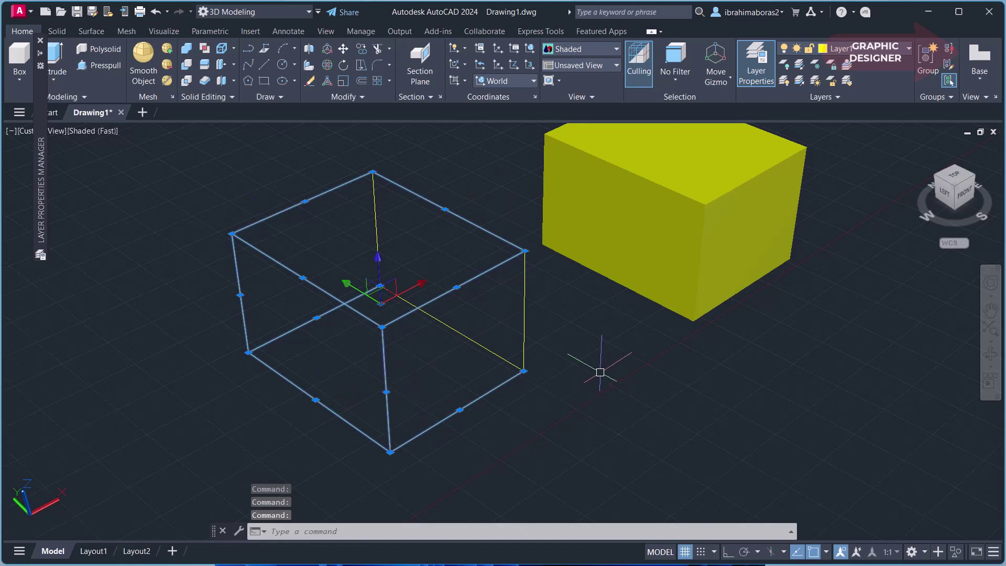
key(Escape)
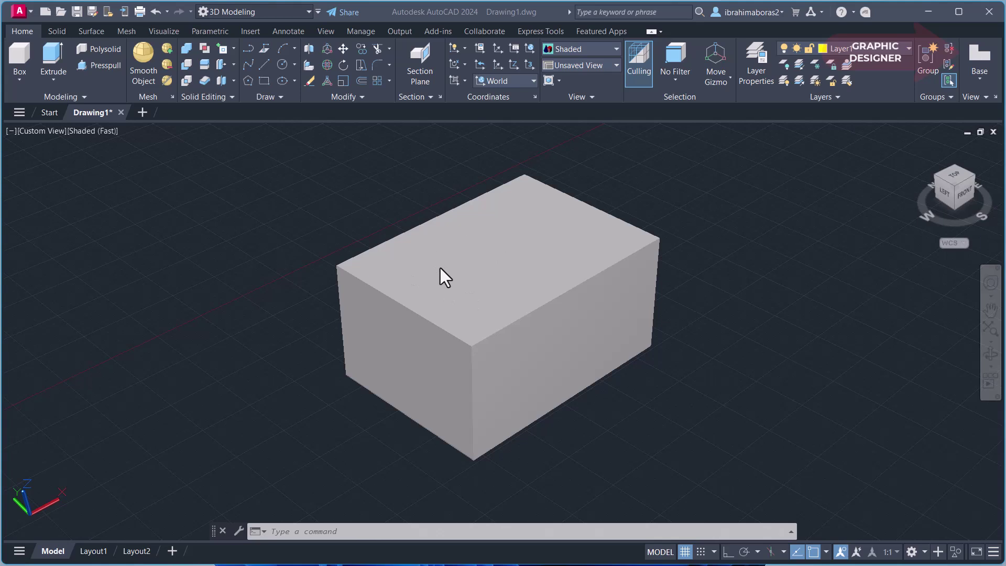
Draw an outer and a smaller inner circle sharing one centre on the box's top face.
key(Return)
key(Escape)
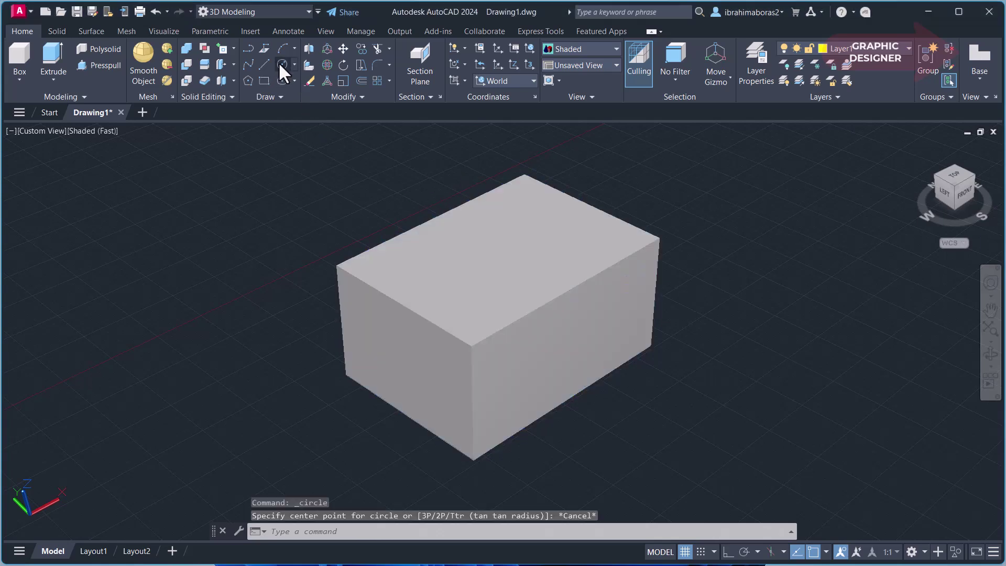
click(279, 61)
click(496, 251)
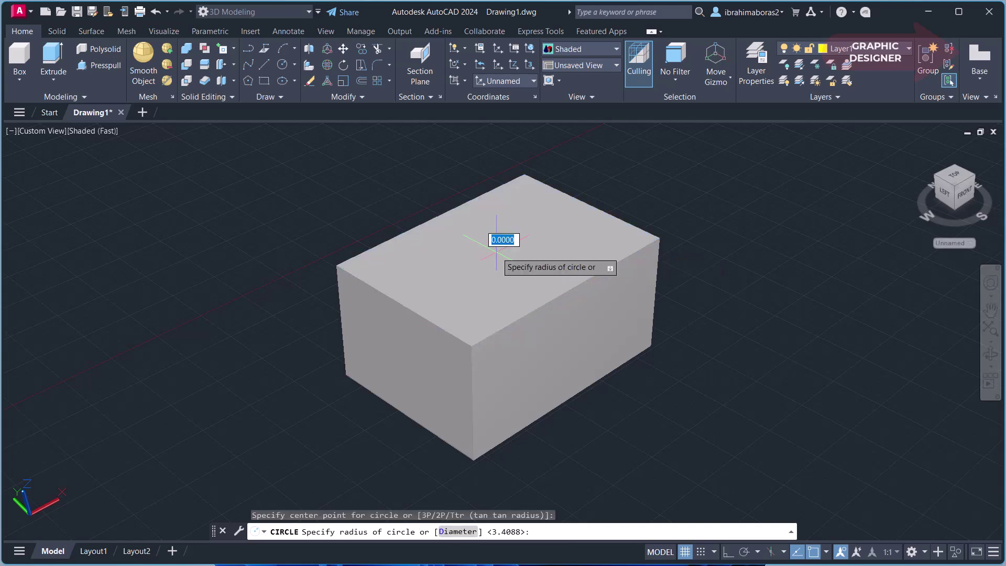
click(560, 257)
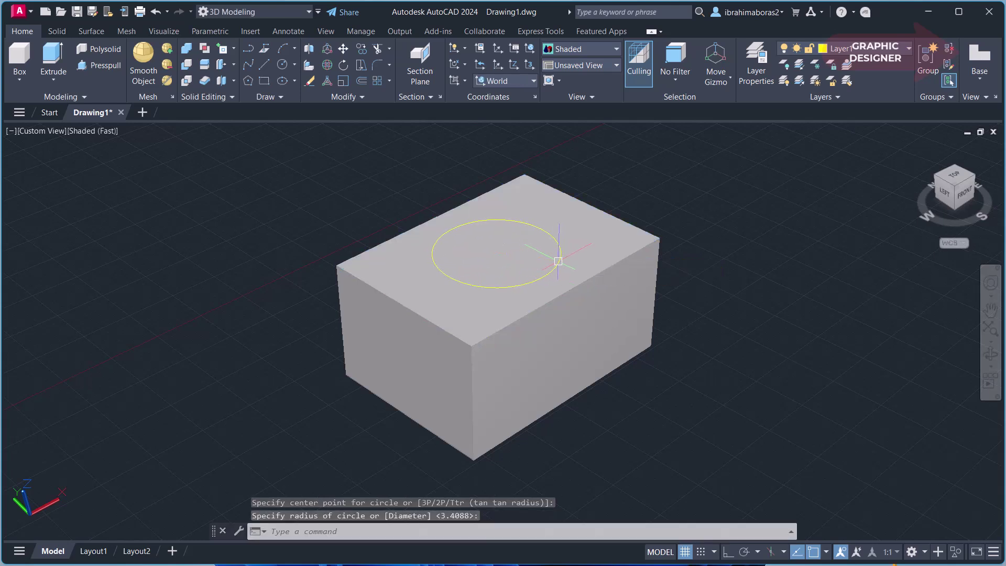
click(279, 61)
click(496, 253)
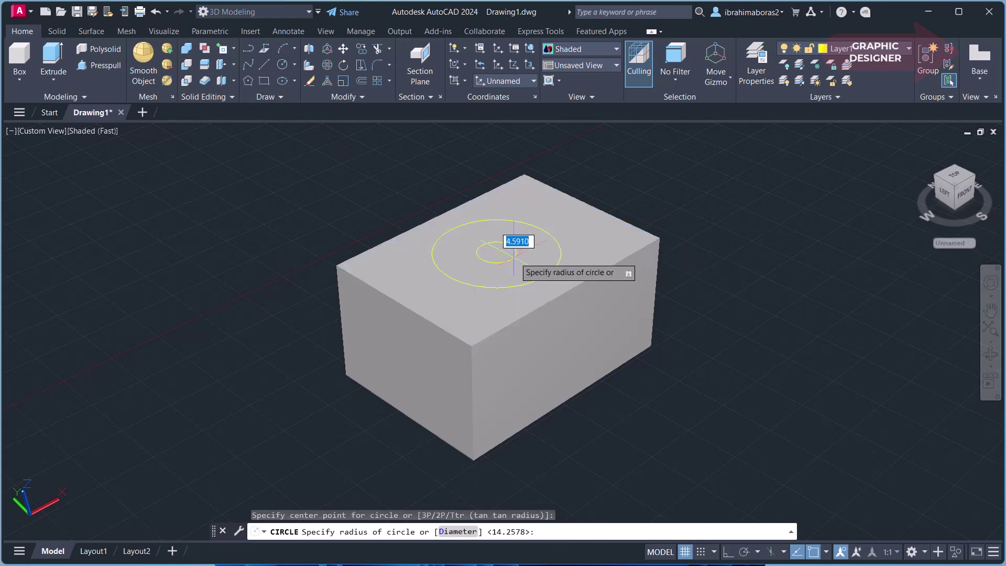
click(496, 276)
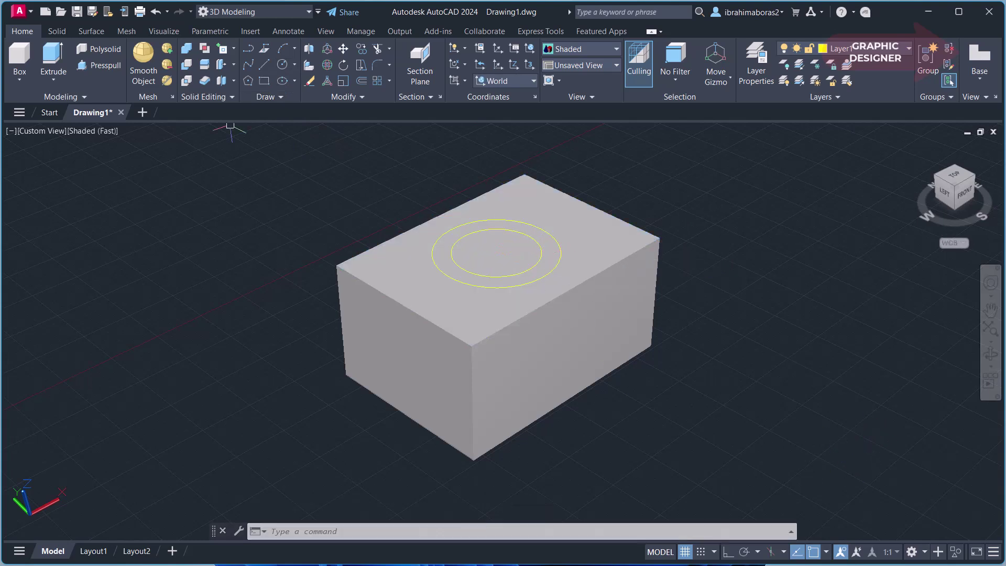
Imprint the outer and inner circles onto the box, deleting both source circles.
click(225, 48)
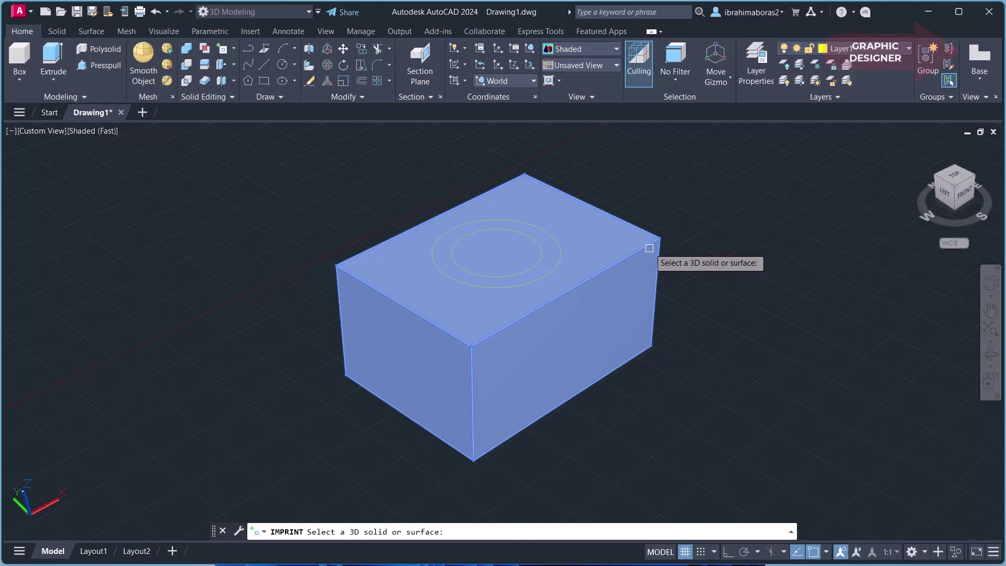
click(649, 248)
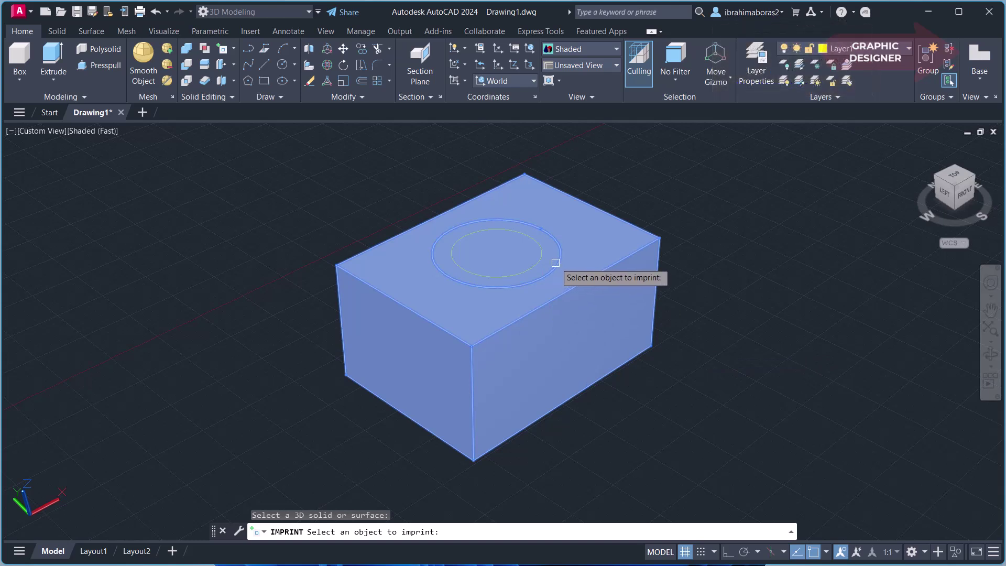
click(555, 263)
text(y)
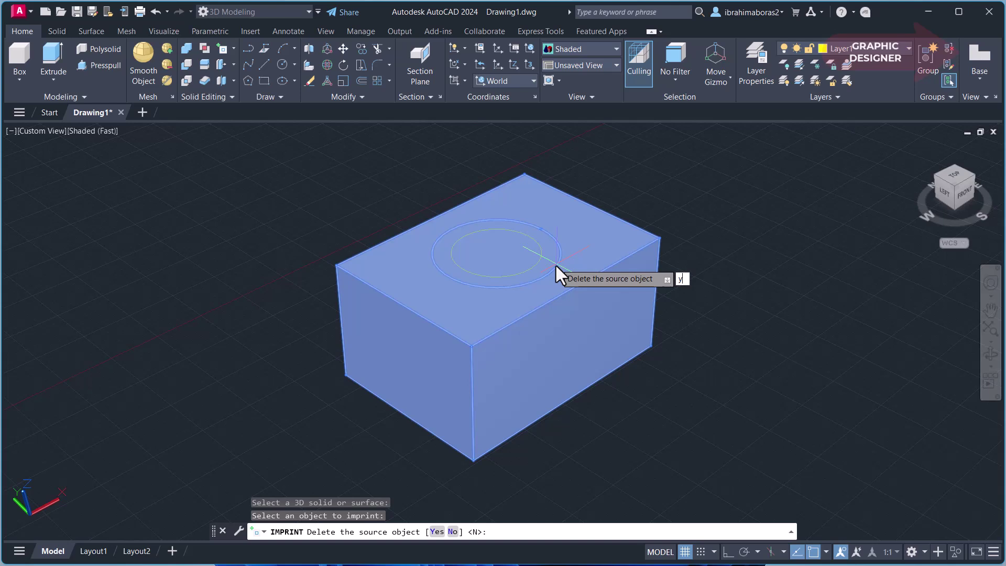
key(Return)
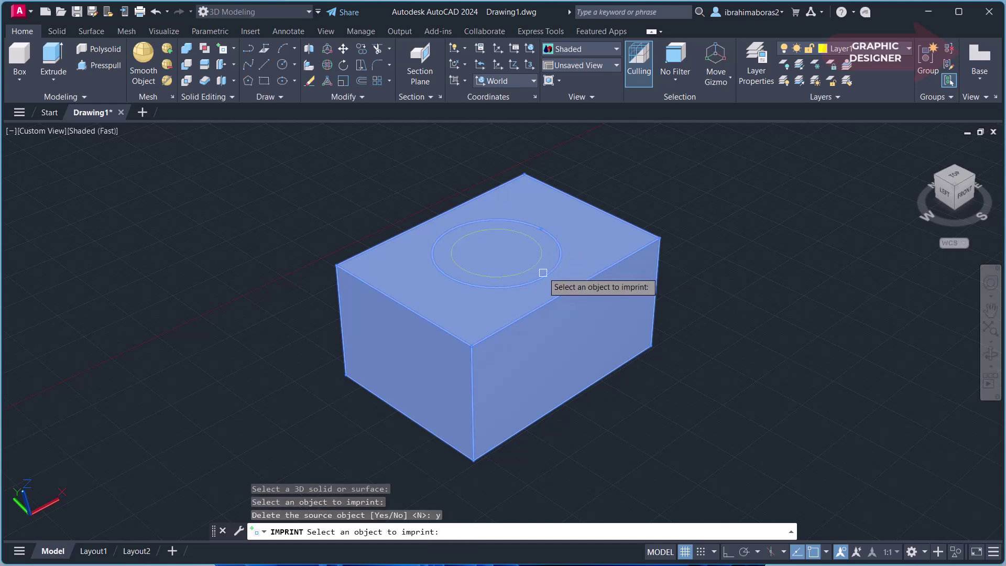
click(539, 267)
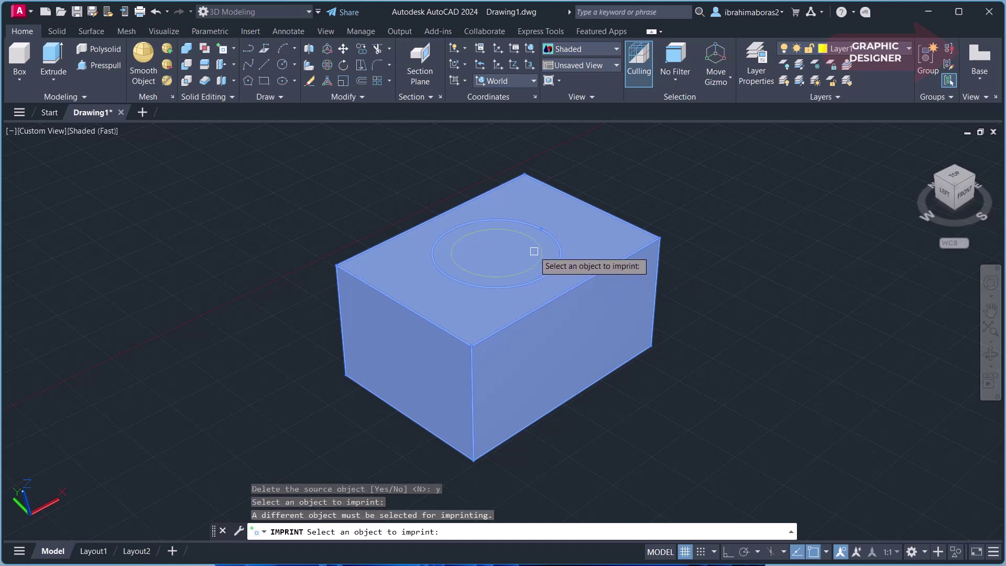
click(541, 249)
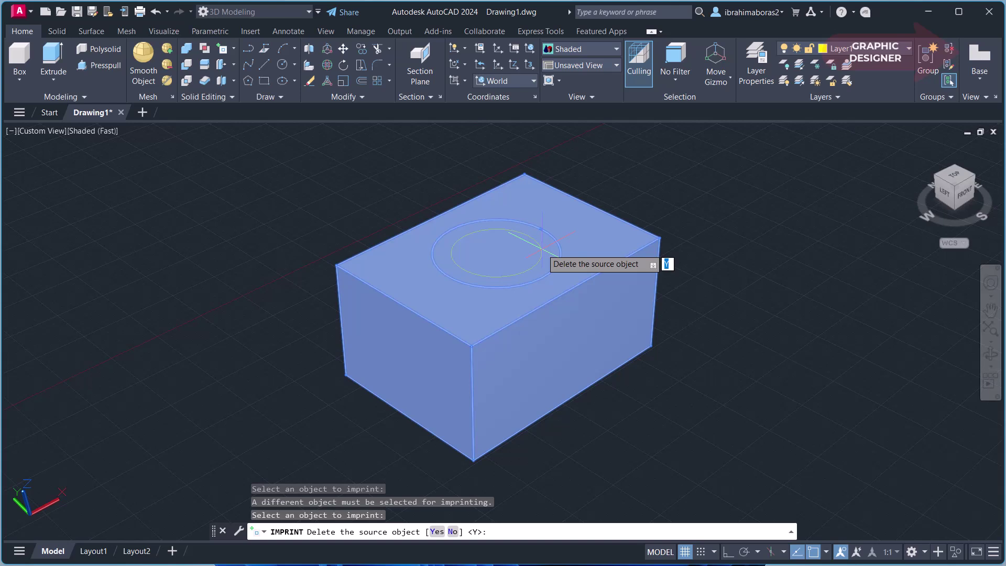
key(Return)
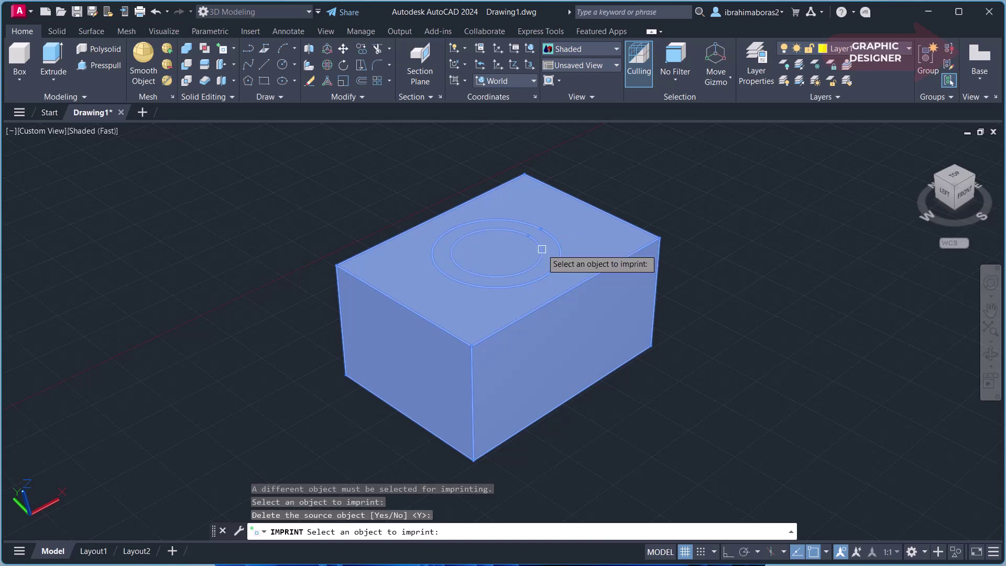
key(Return)
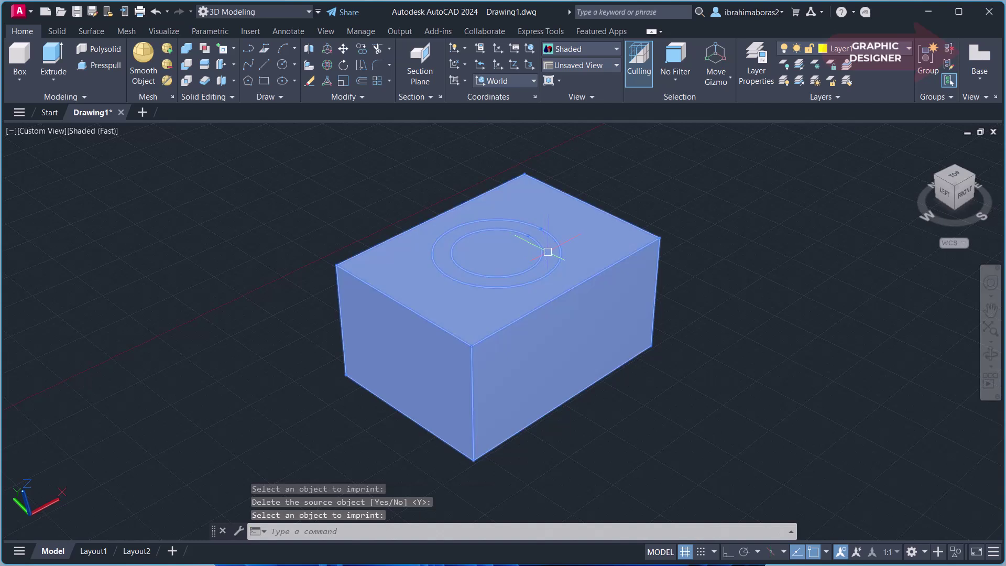
click(524, 272)
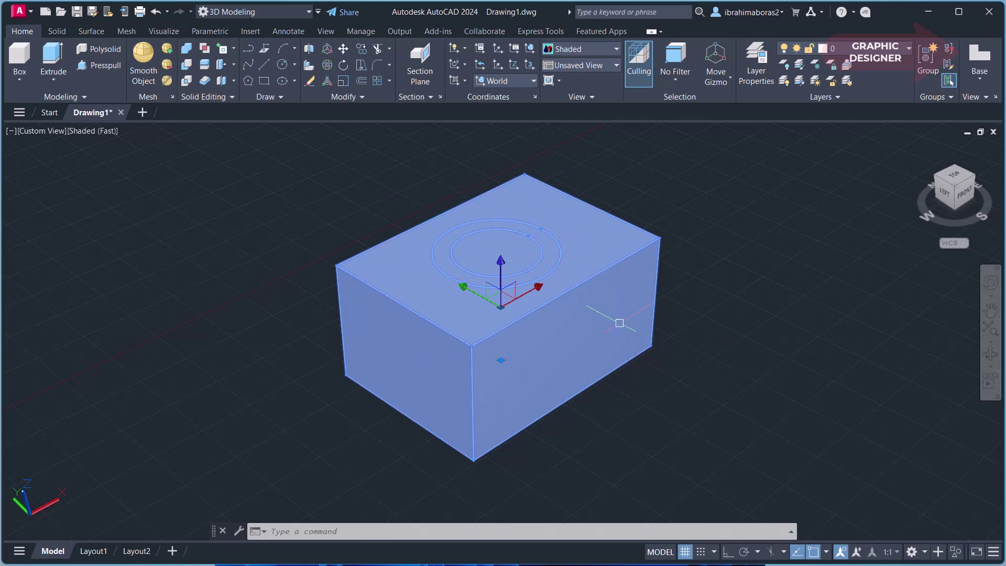
key(Escape)
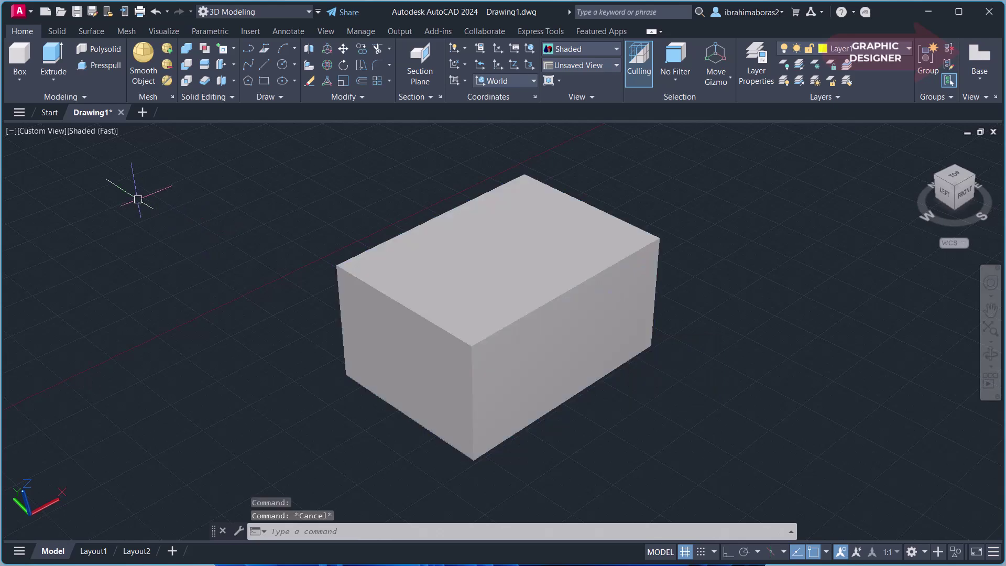
Switch the viewport to the 2D Wireframe visual style and inspect the imprinted box.
click(86, 131)
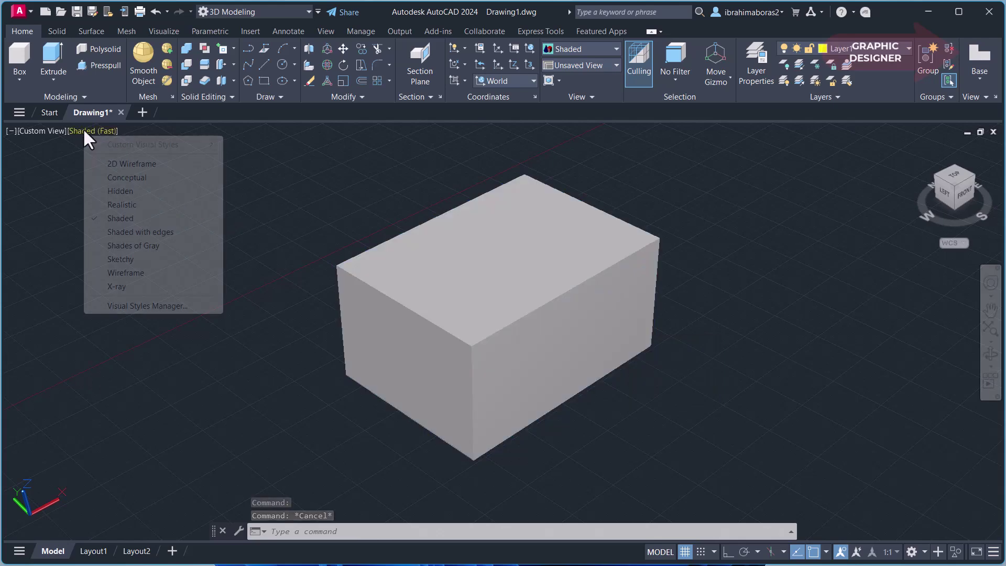
click(116, 163)
click(589, 270)
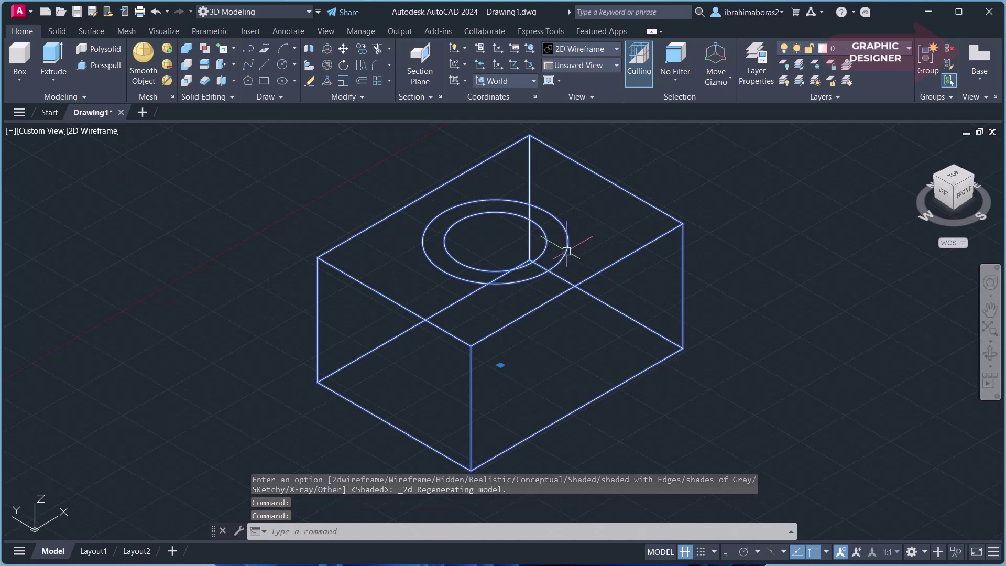
key(Escape)
click(567, 231)
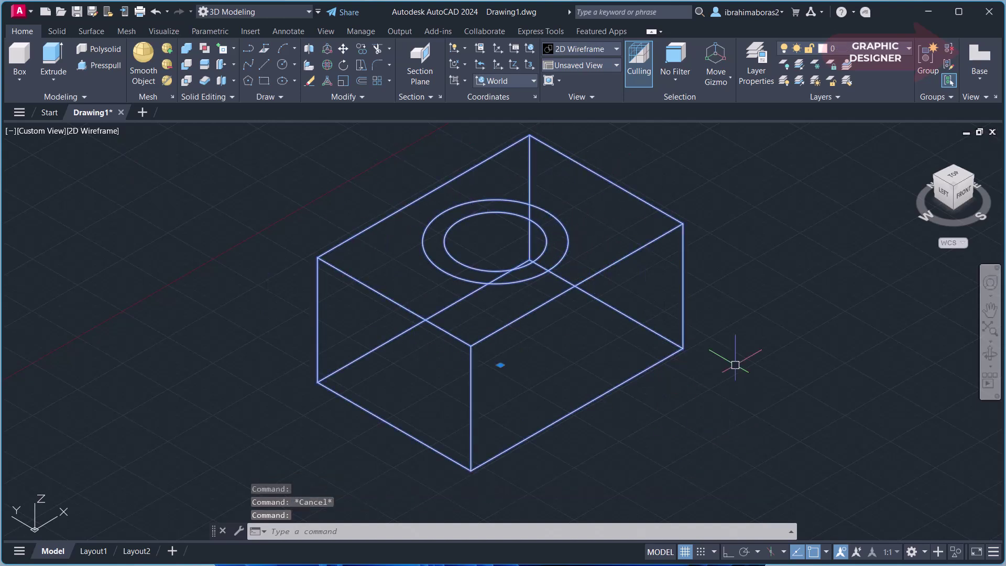
key(Escape)
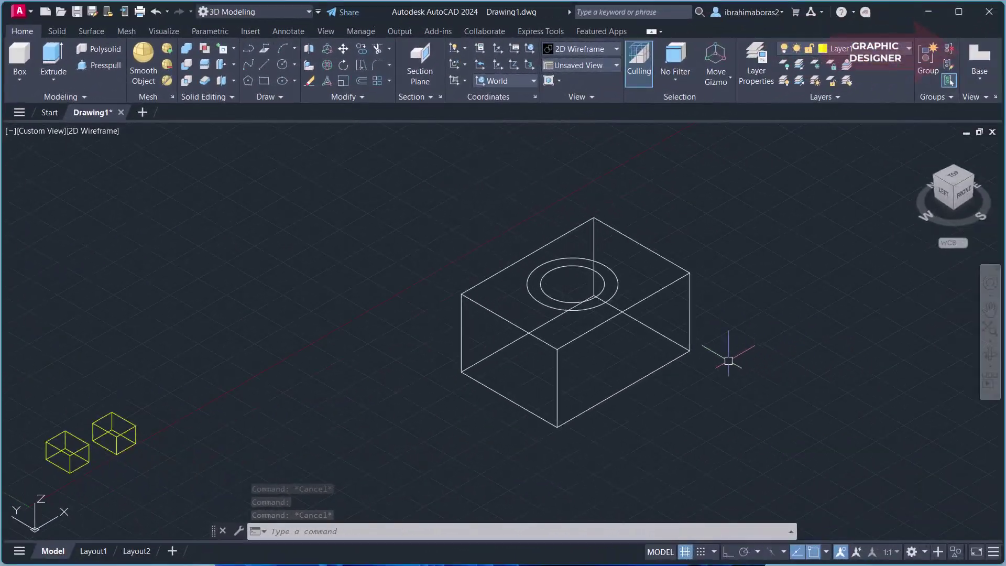
scroll(689, 338, up, 2)
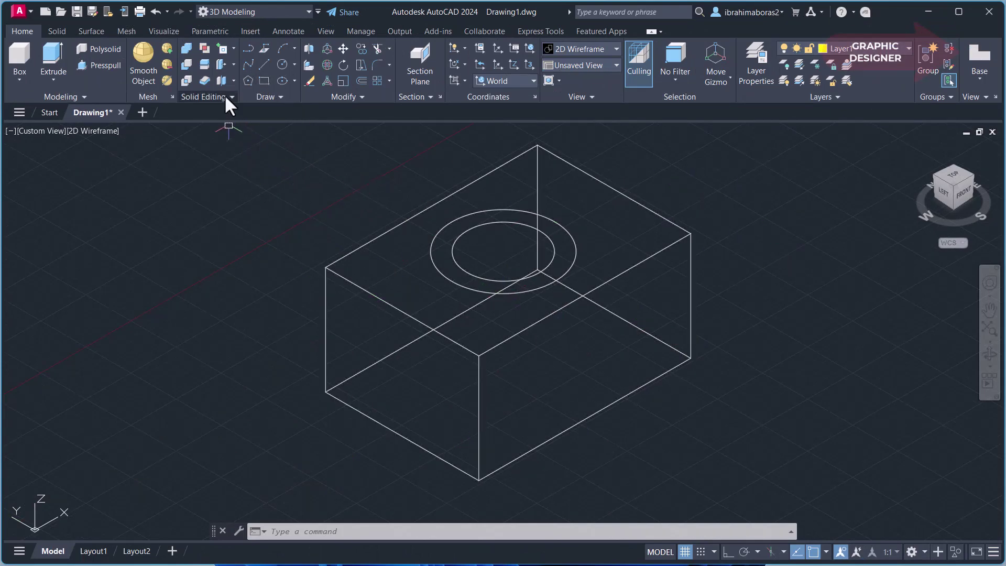
Pick the three edges at the box's front-top corner for Color Edges.
click(233, 48)
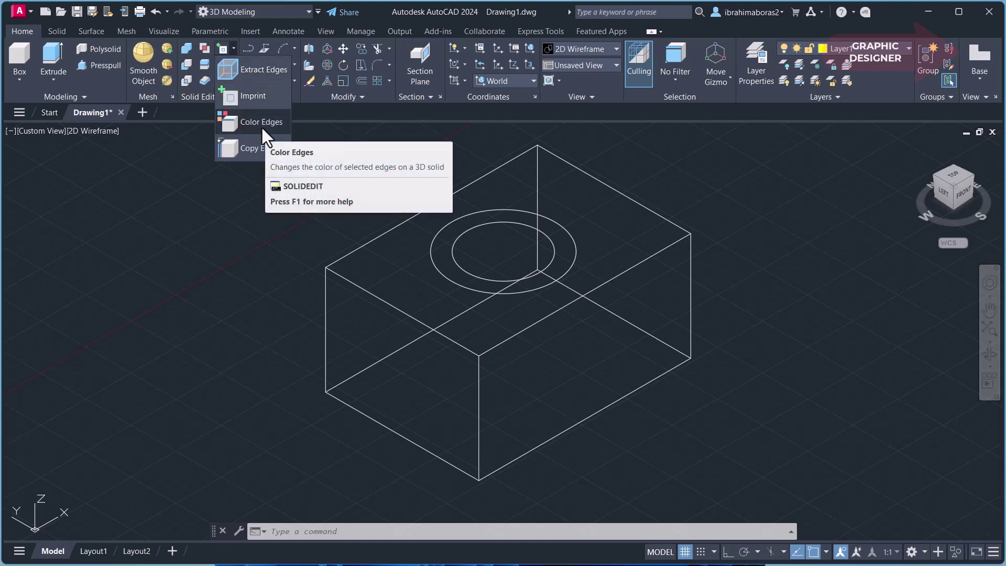
click(239, 121)
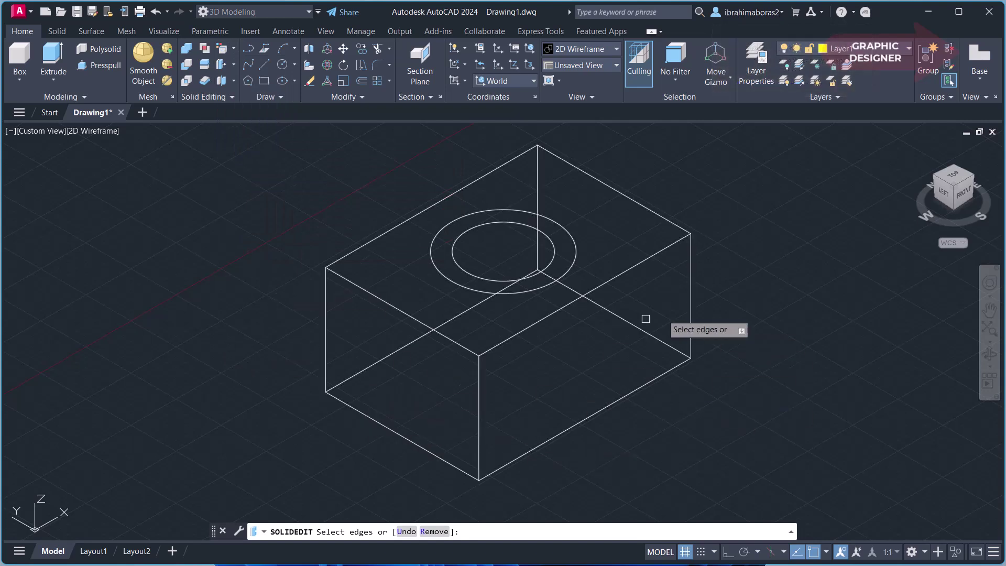
click(546, 315)
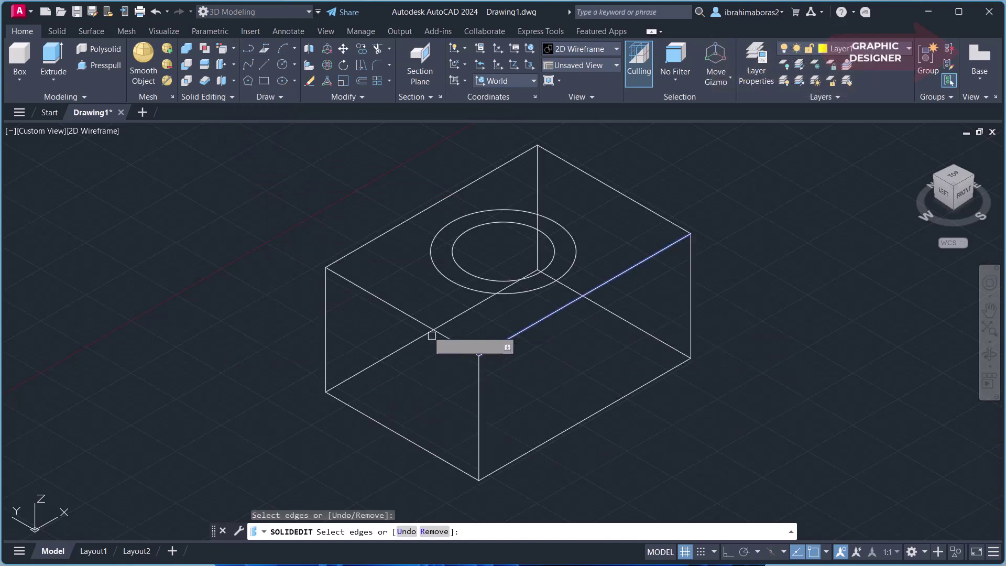
click(387, 305)
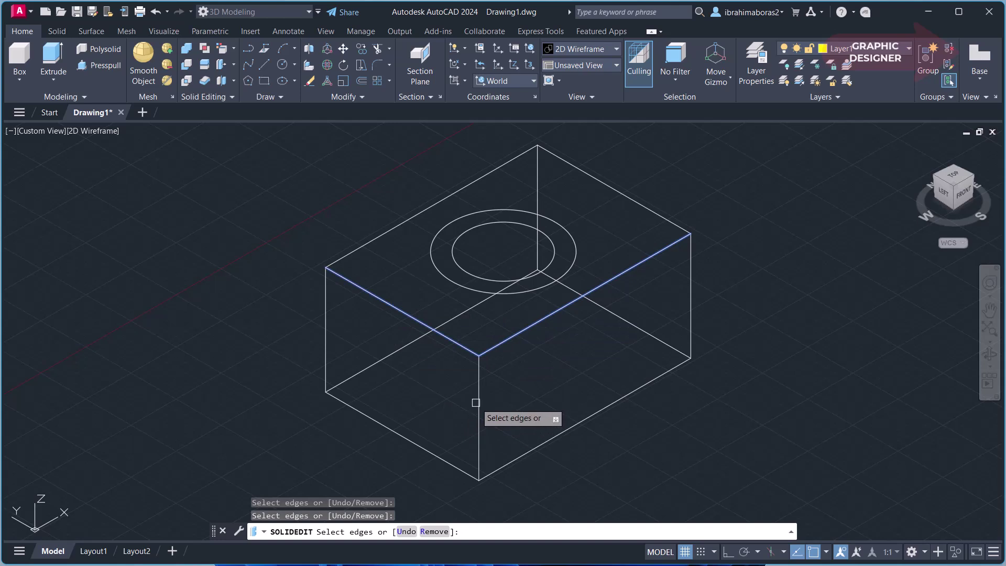
click(478, 406)
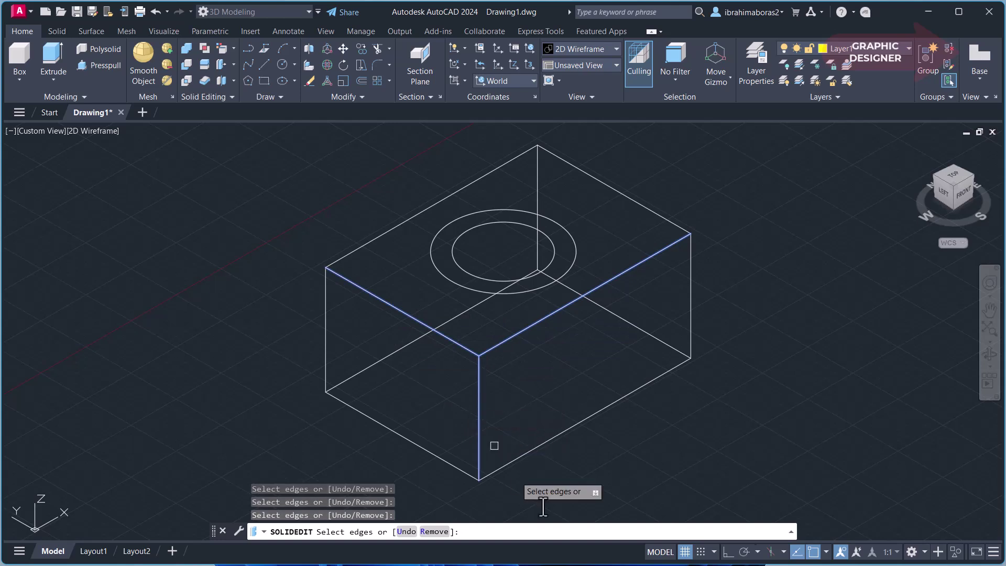
right_click(566, 369)
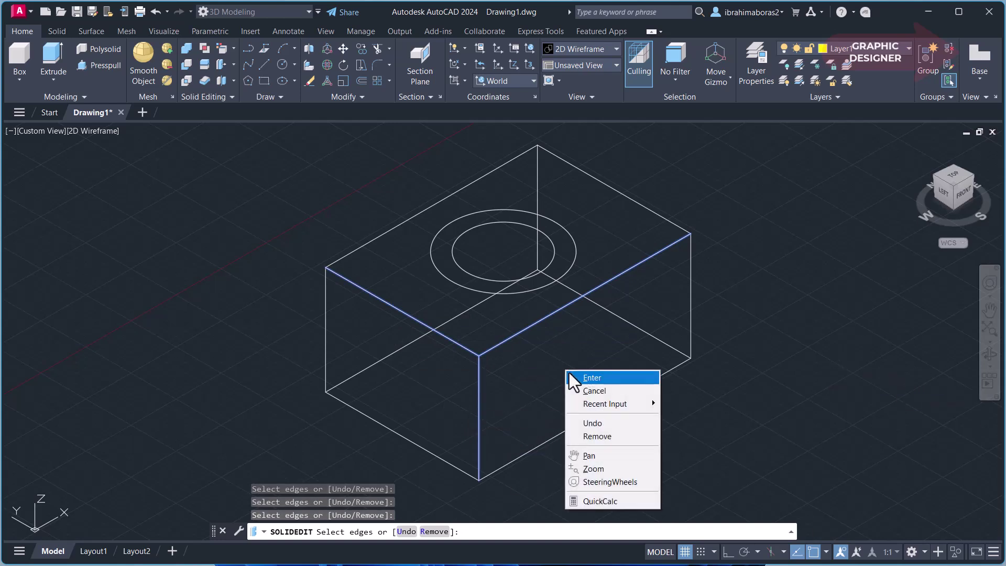
click(571, 373)
Apply red (index color 1) to the picked edges and exit edge colouring.
drag(619, 170, 309, 158)
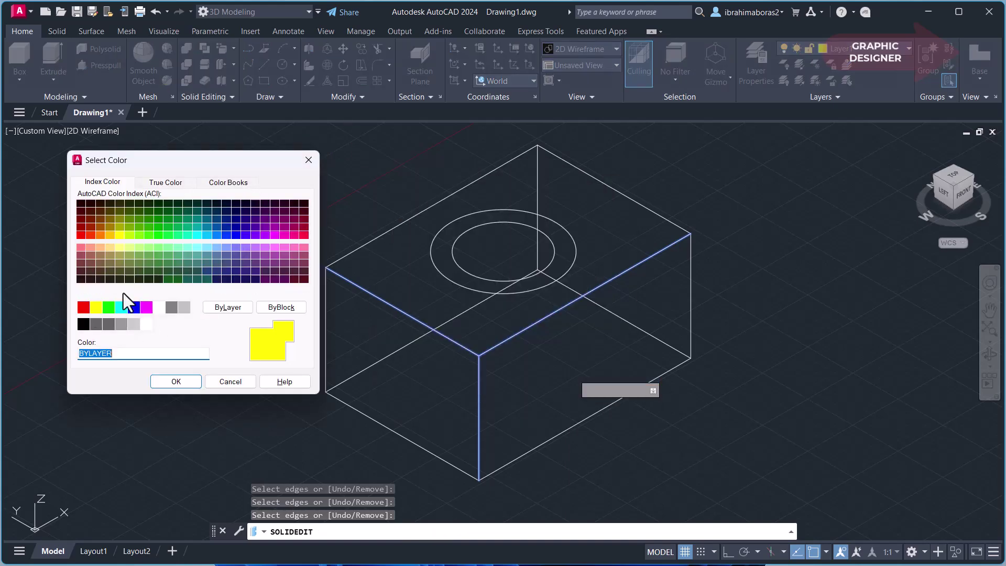
click(85, 309)
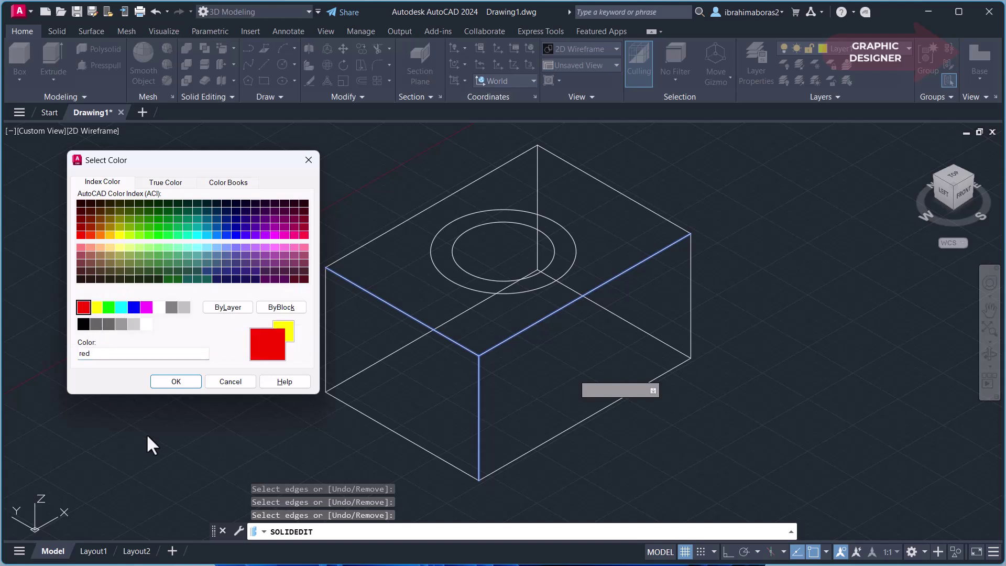
click(176, 382)
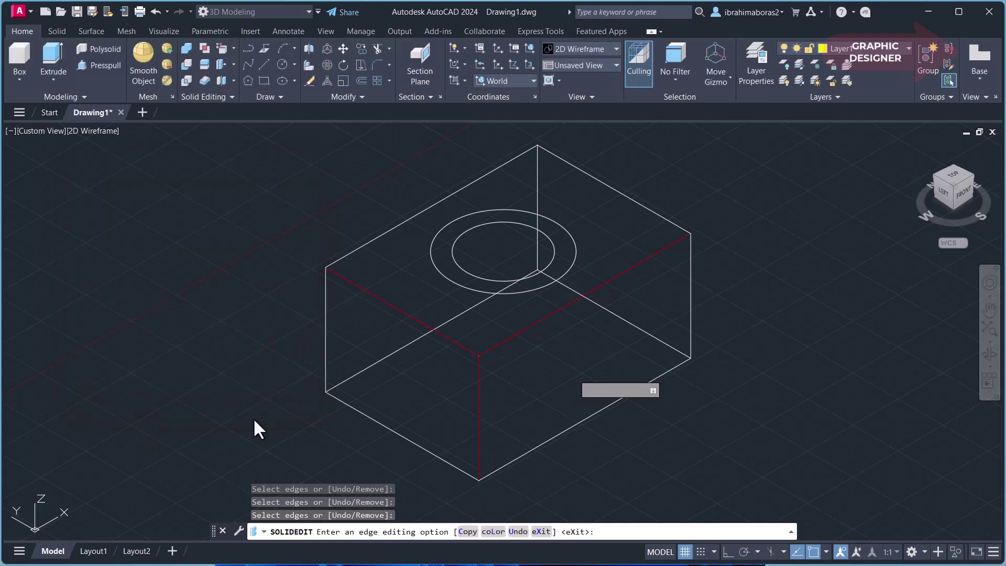
right_click(233, 371)
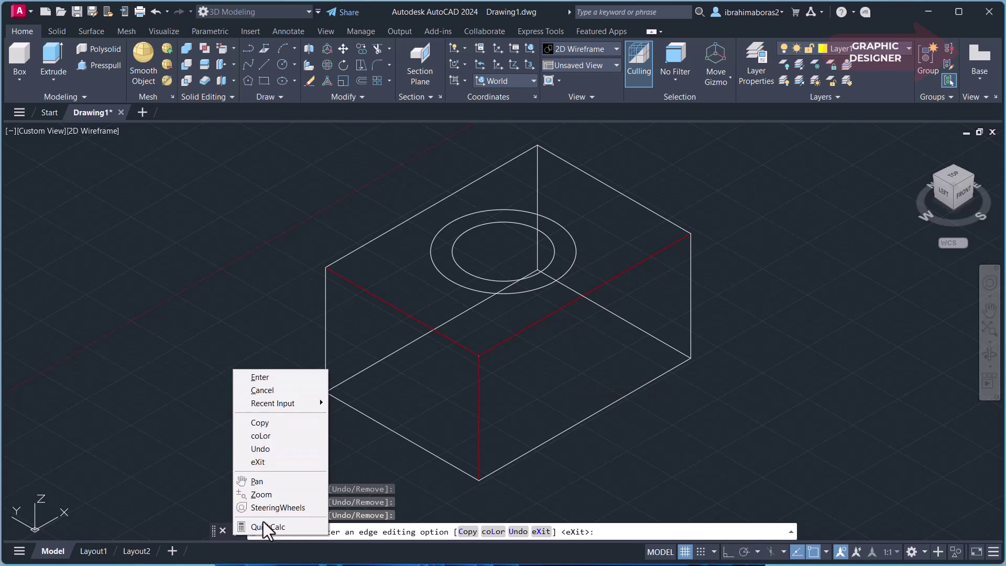
click(260, 463)
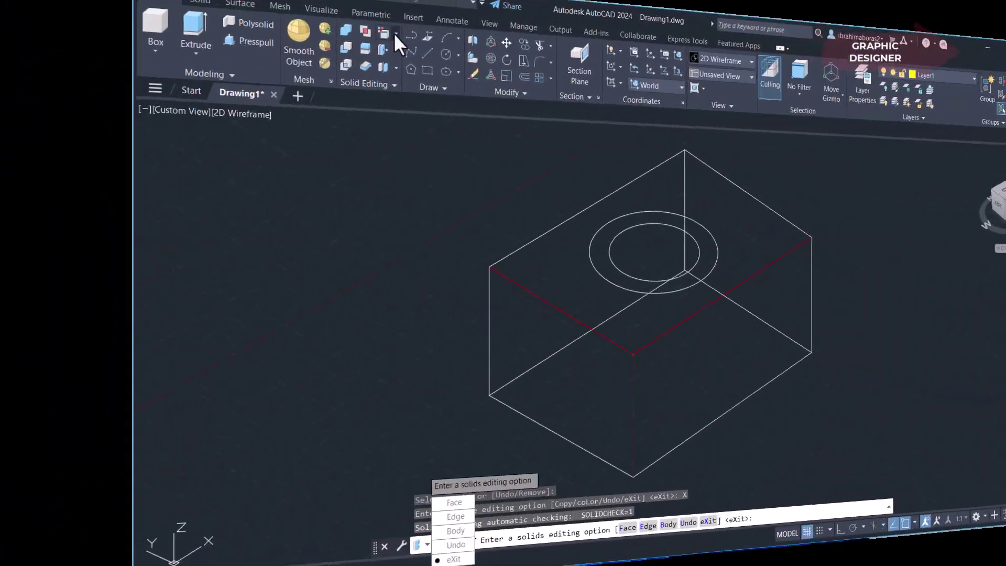
Pick the three red front-corner edges for Copy Edges.
click(233, 48)
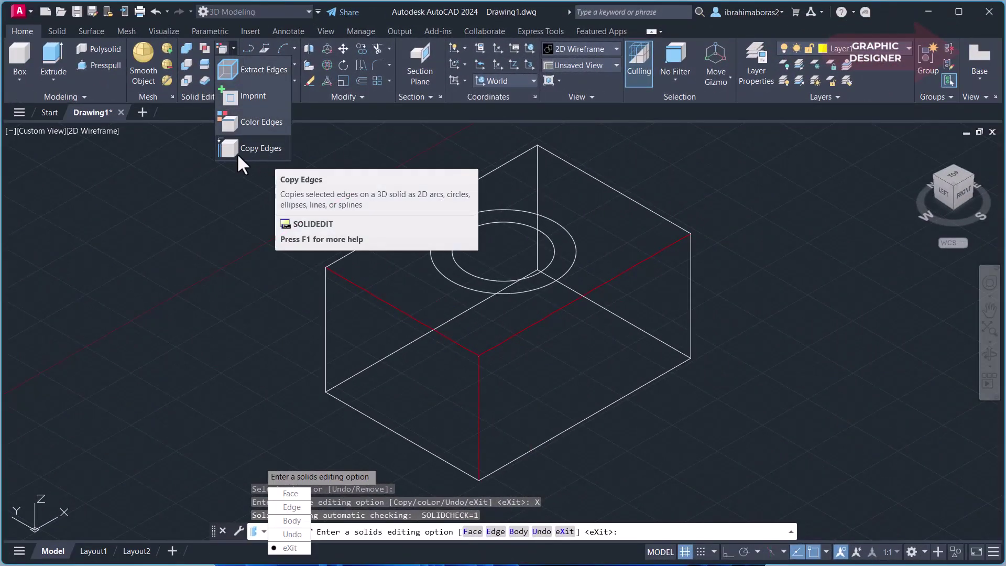
click(266, 153)
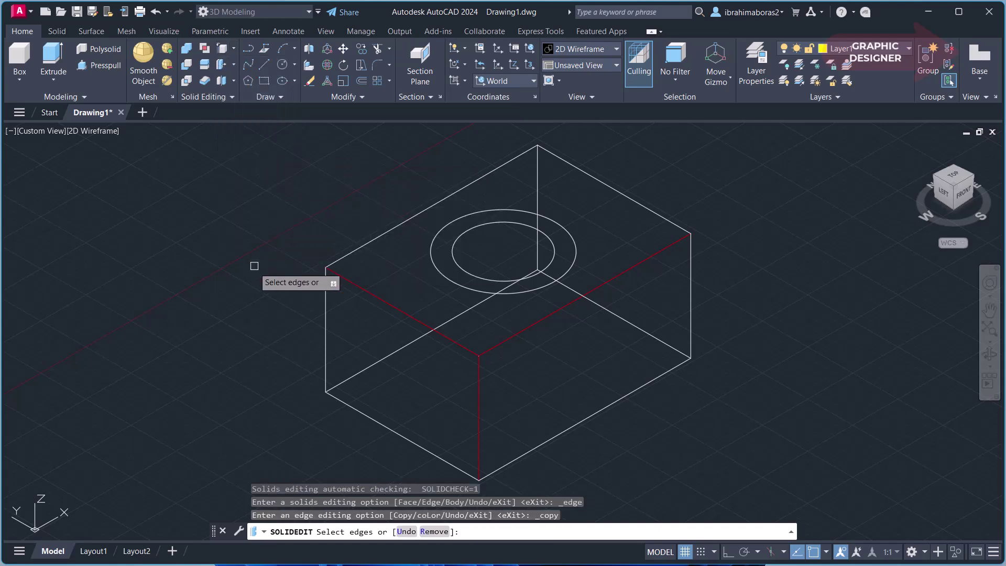
click(559, 310)
click(459, 342)
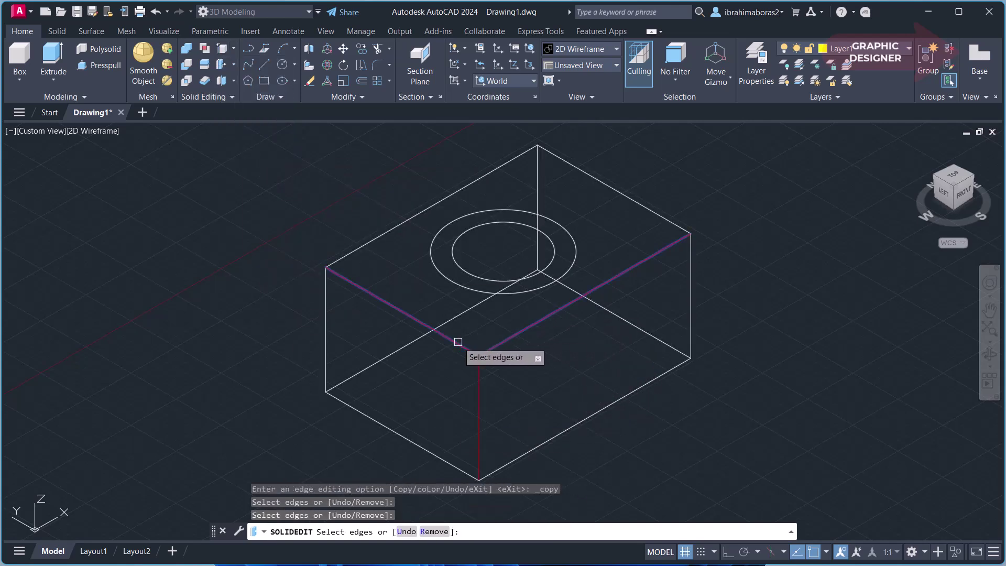
click(479, 401)
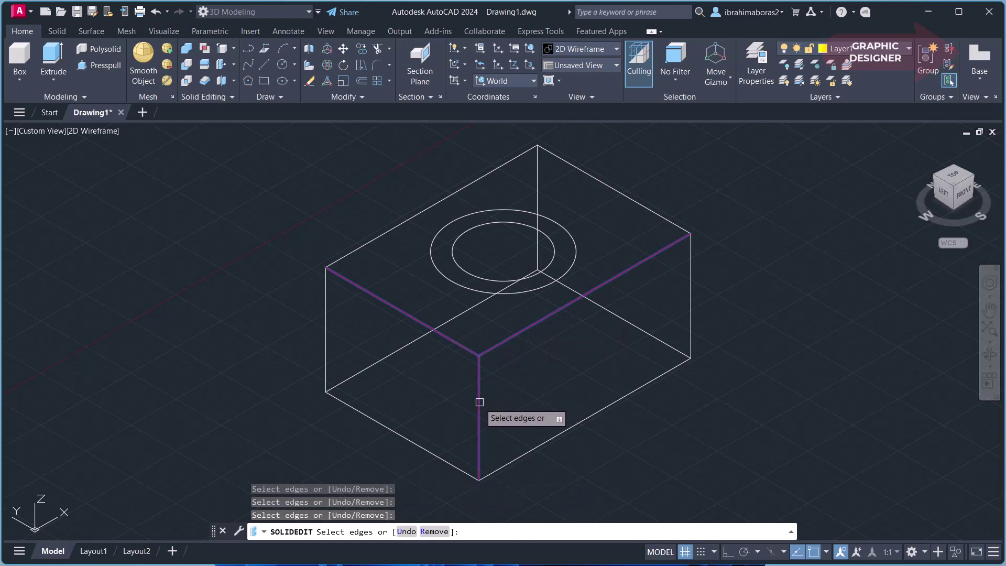
right_click(512, 405)
click(539, 412)
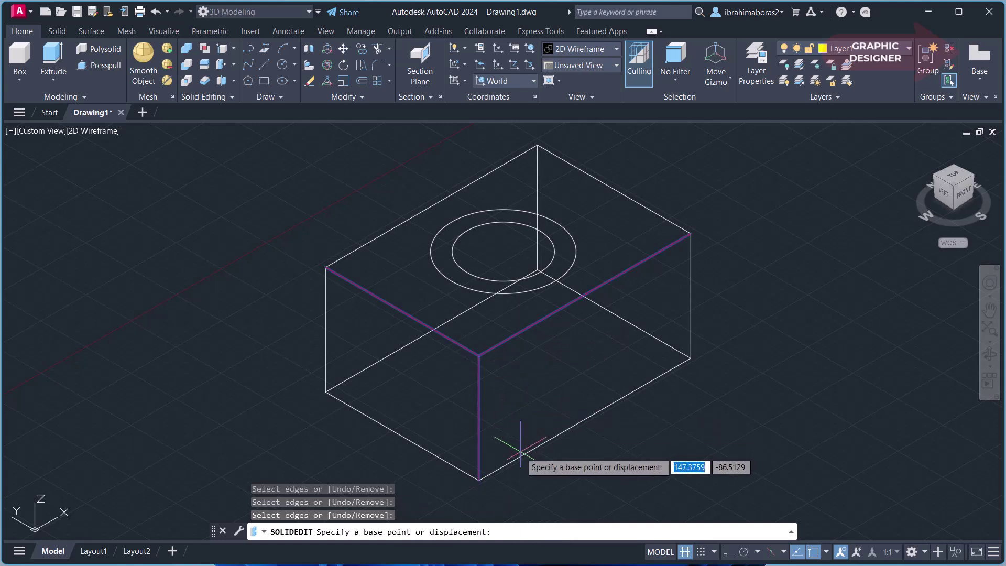
Place the edge copy right of the box, using the front-bottom corner as base point.
click(479, 477)
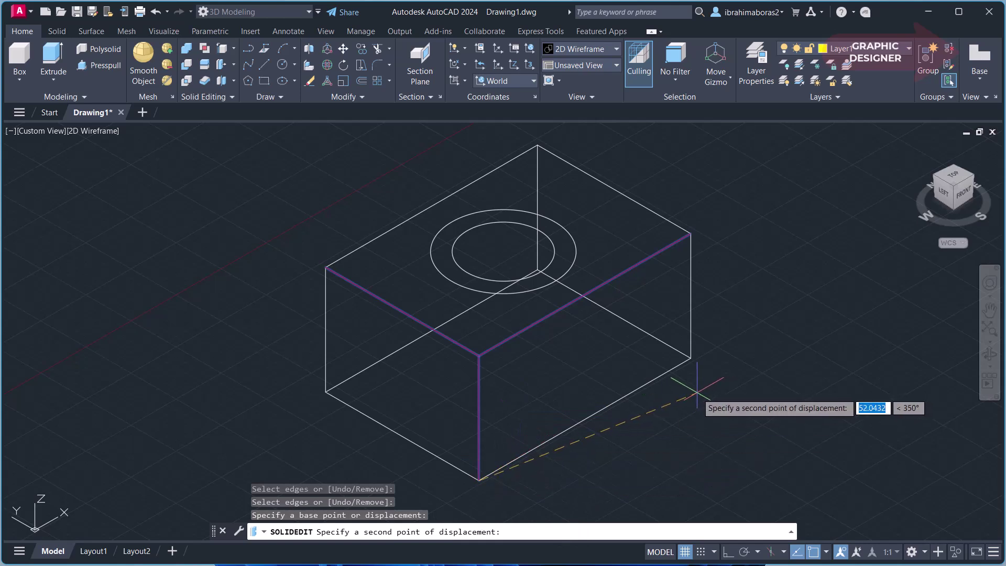
middle_drag(667, 382, 506, 390)
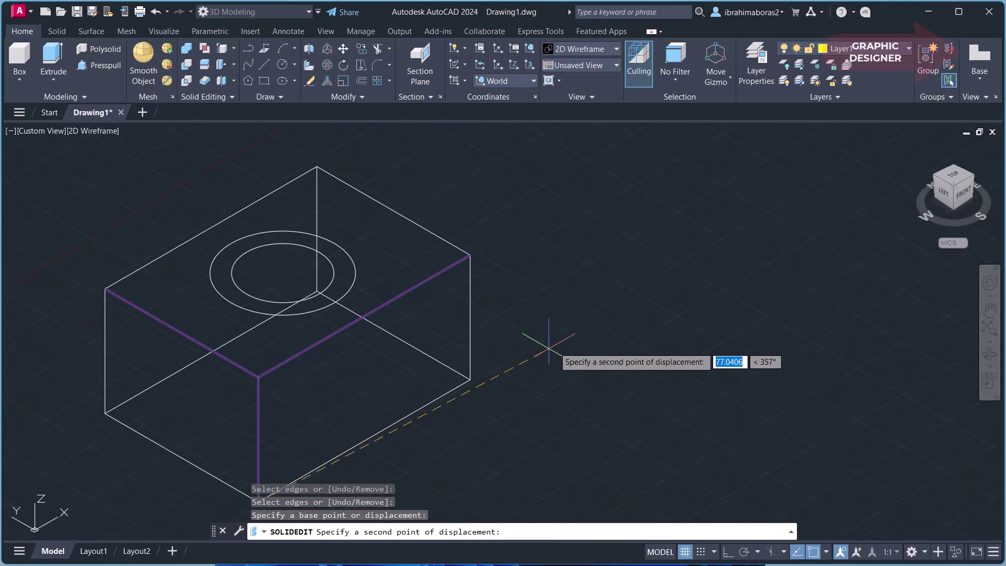
click(606, 294)
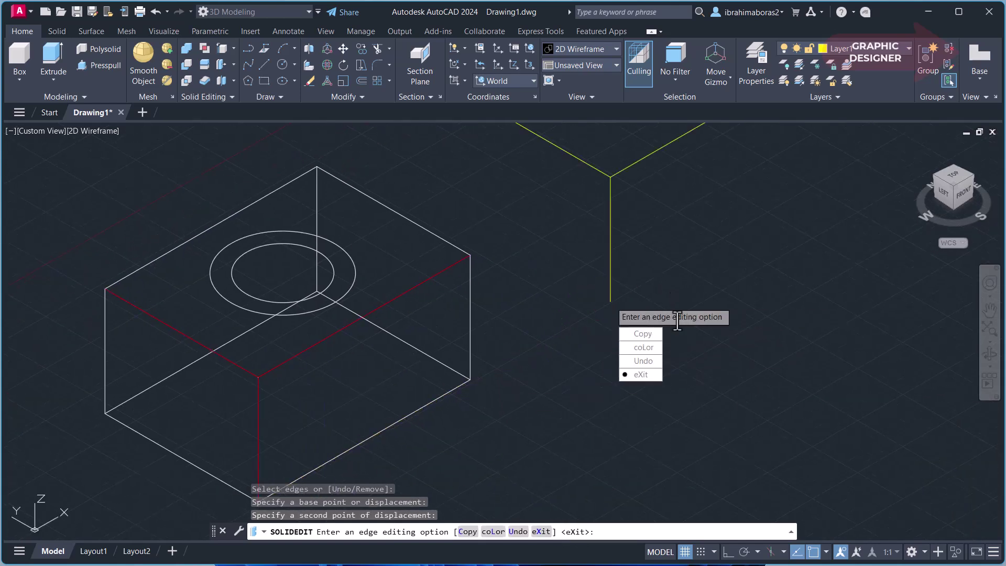
click(645, 374)
scroll(636, 277, down, 4)
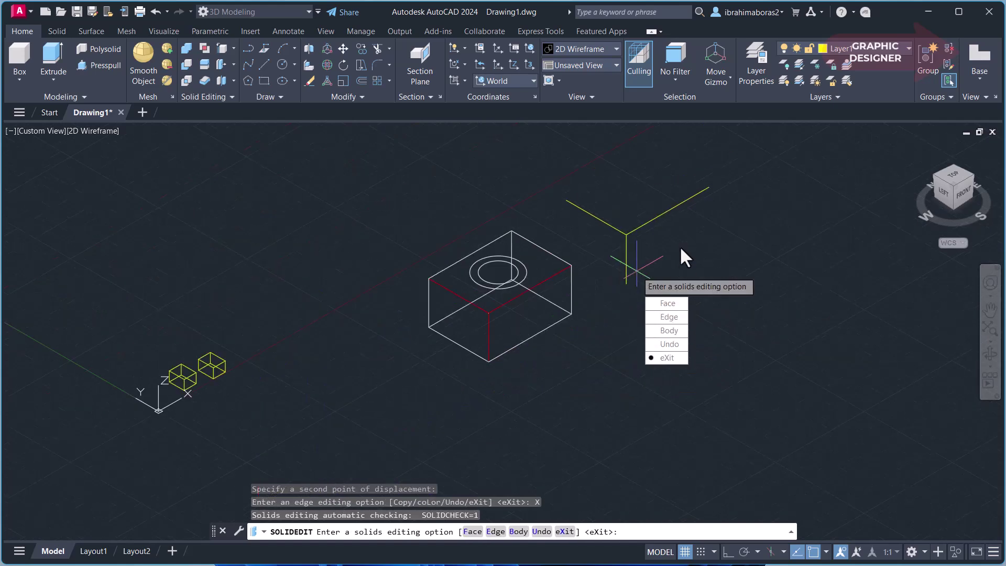
middle_drag(680, 246, 598, 311)
End SOLIDEDIT, pan right, and show the Solid Editing edge tools again.
click(617, 402)
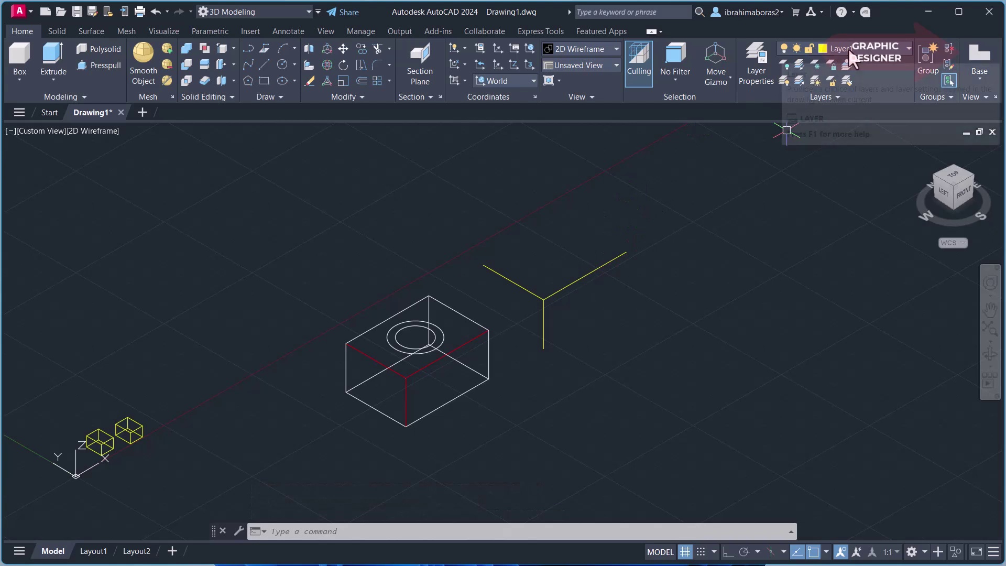
middle_drag(574, 358, 665, 363)
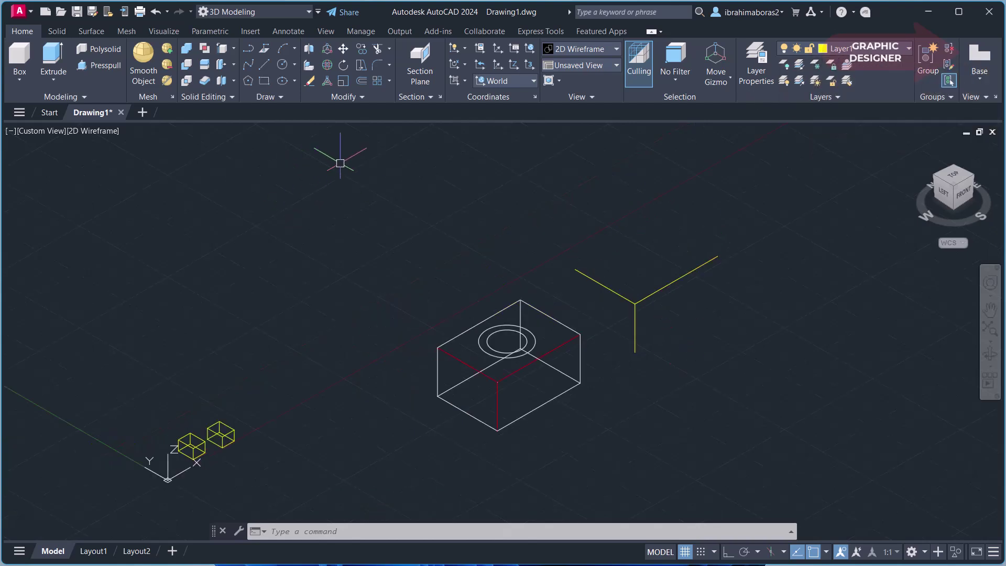
click(234, 49)
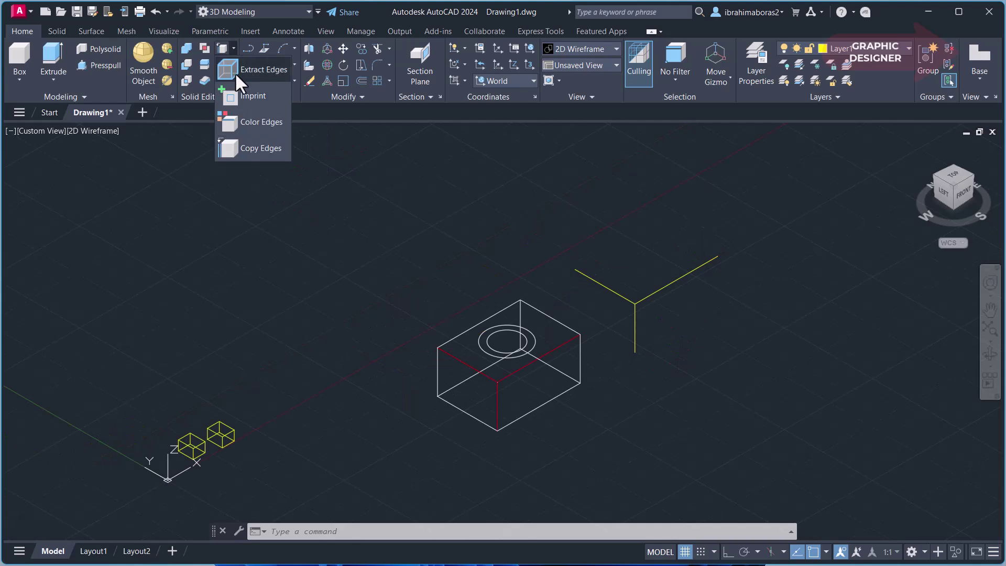